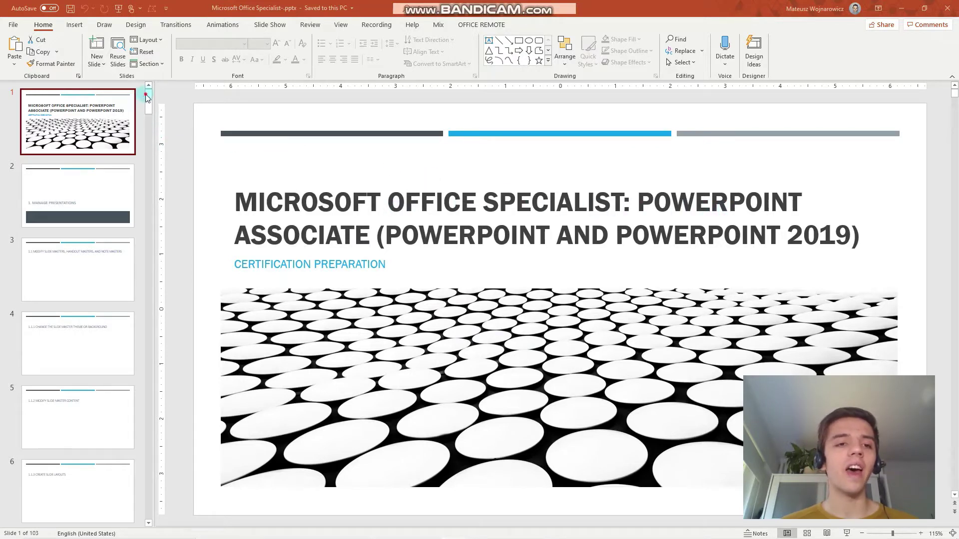
Scroll the thumbnail pane and step through slides 56, 57, 62, then back to 59.
left_click_drag(146, 94, 148, 292)
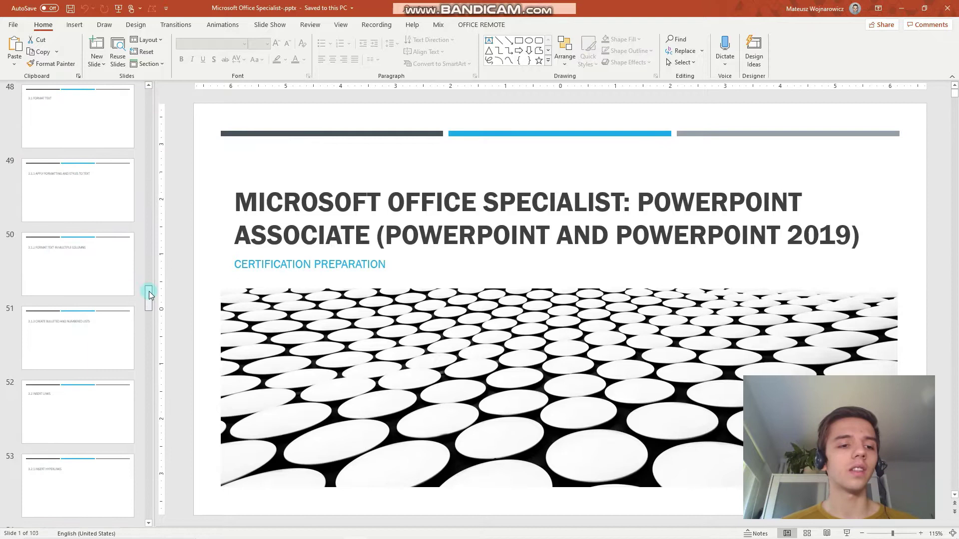
scroll(102, 345, "down", 5)
left_click(92, 331)
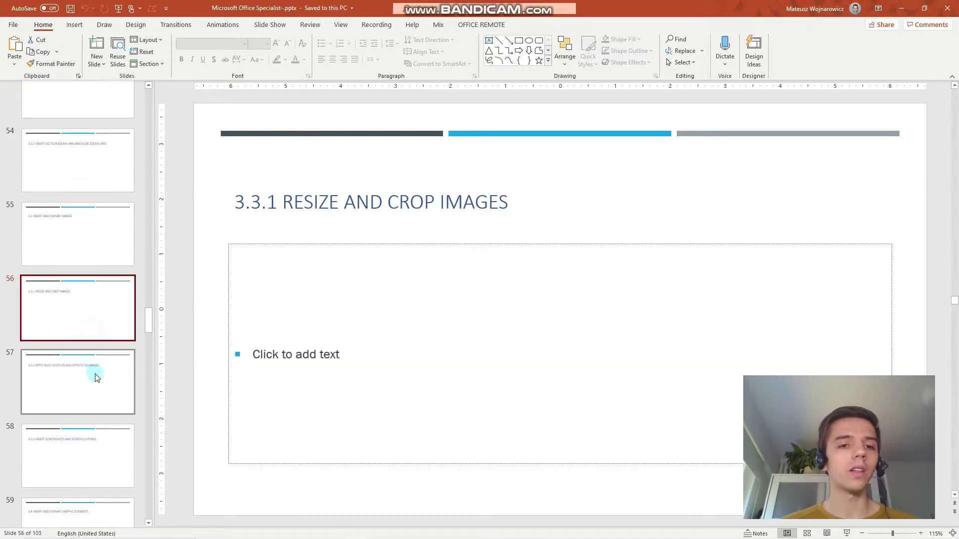
left_click(92, 372)
scroll(92, 373, "down", 5)
left_click(89, 334)
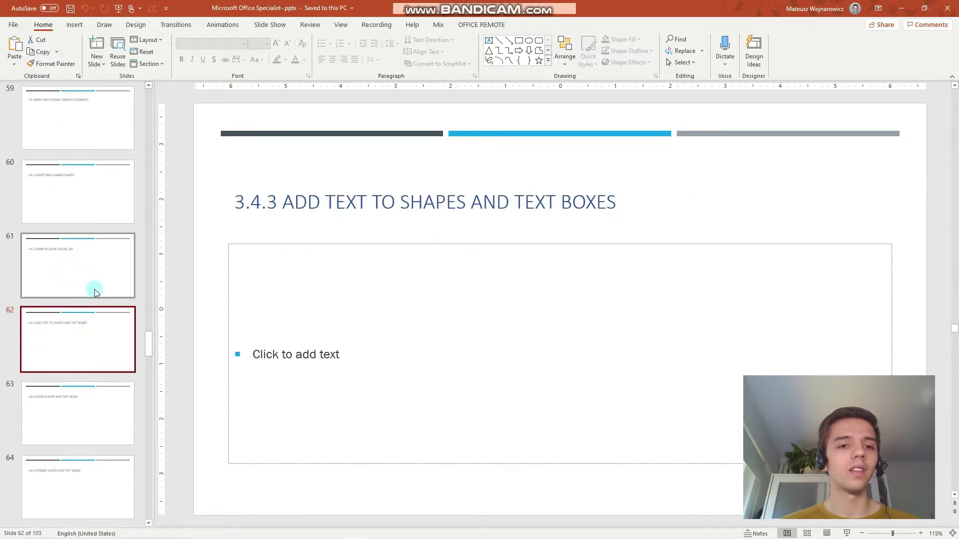
left_click(90, 274)
left_click(82, 218)
left_click(76, 134)
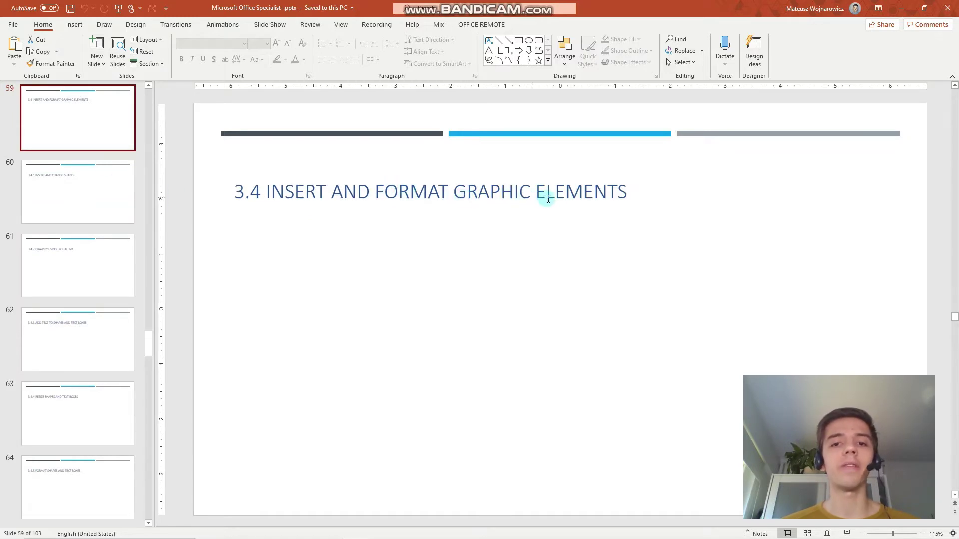
Preview slides 60 to 67, covering shapes, digital ink, shape text, resizing, formatting, styles, alt text and grouping.
left_click(89, 173)
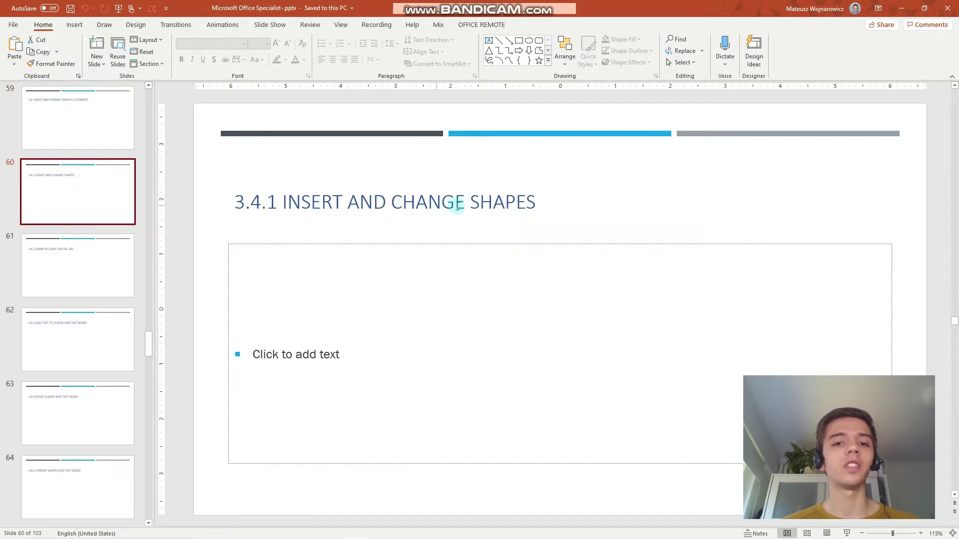
left_click(66, 267)
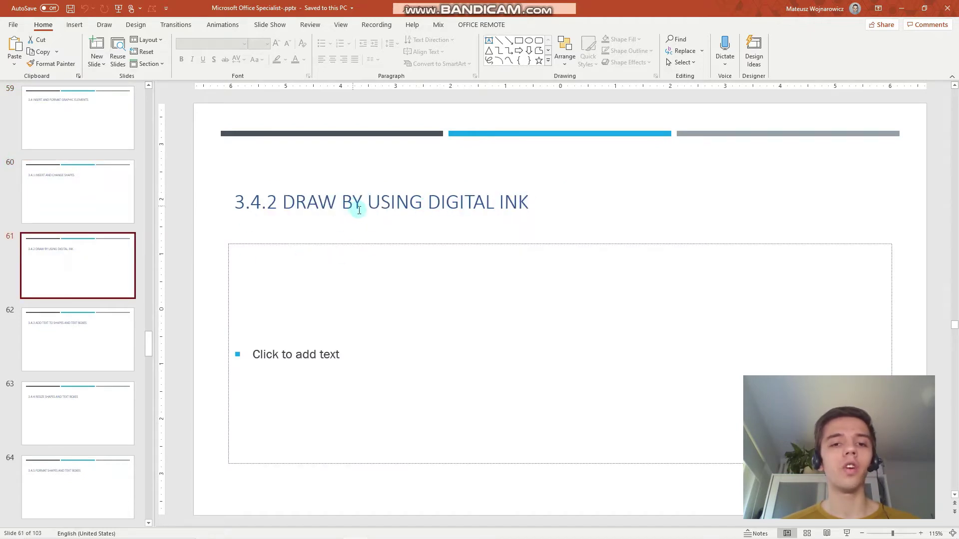
left_click(94, 324)
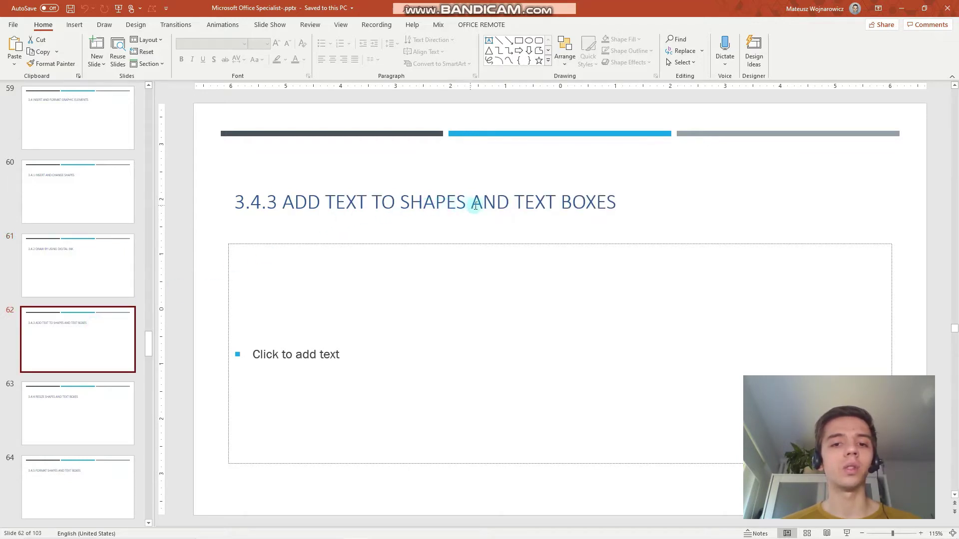
left_click(80, 425)
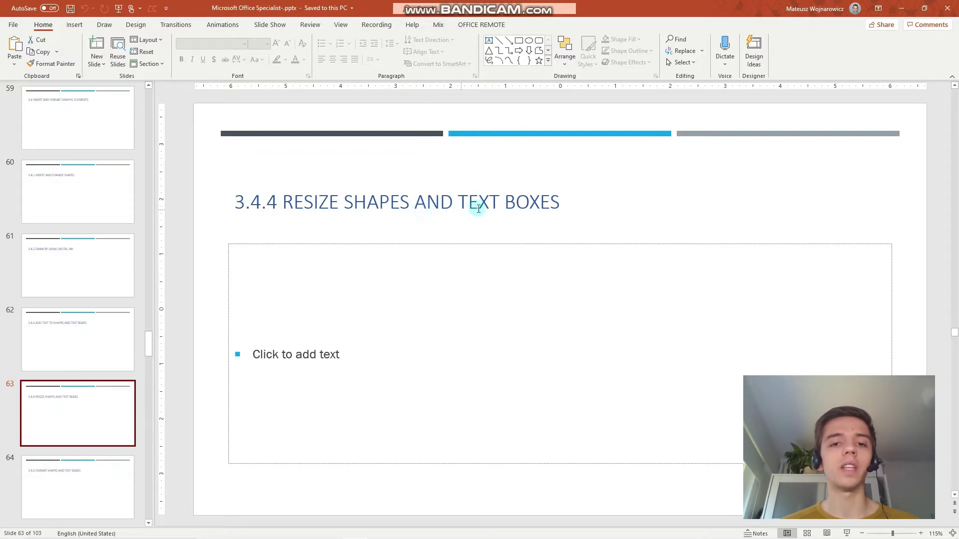
left_click(36, 481)
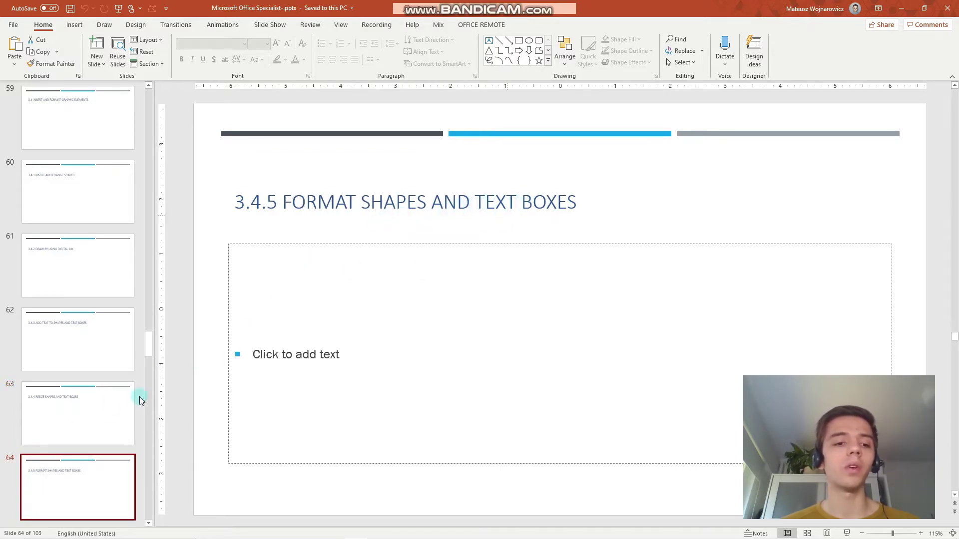
scroll(100, 449, "down", 1)
left_click(86, 488)
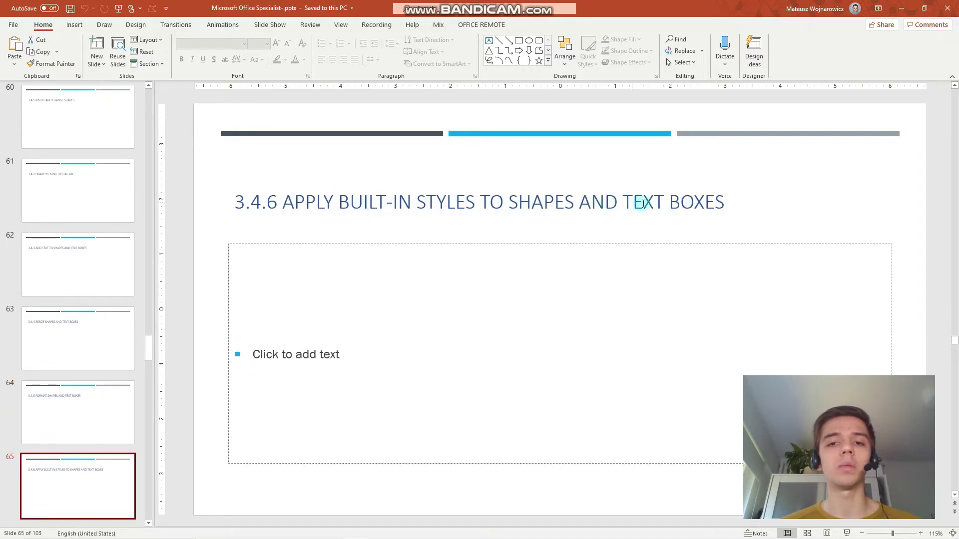
scroll(77, 429, "down", 2)
left_click(78, 433)
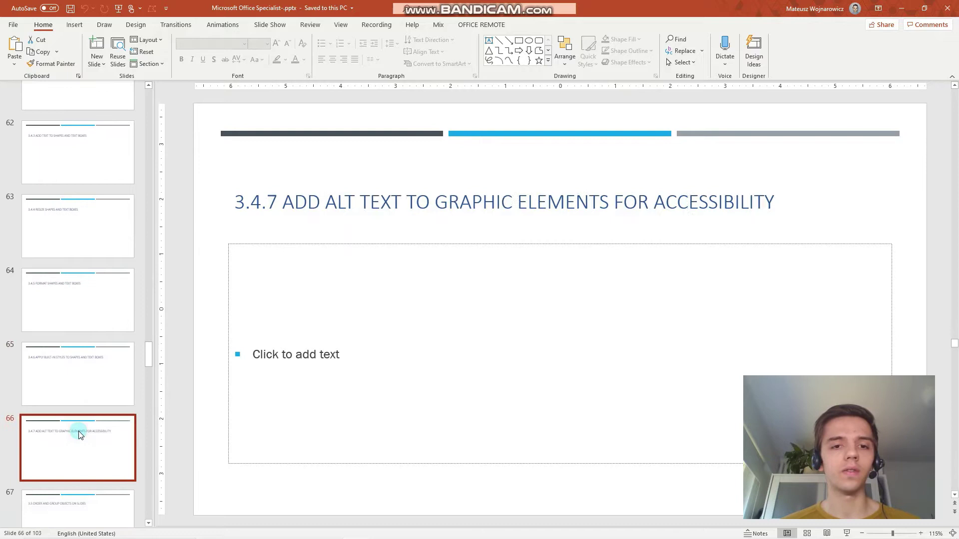
left_click(86, 511)
scroll(105, 250, "up", 5)
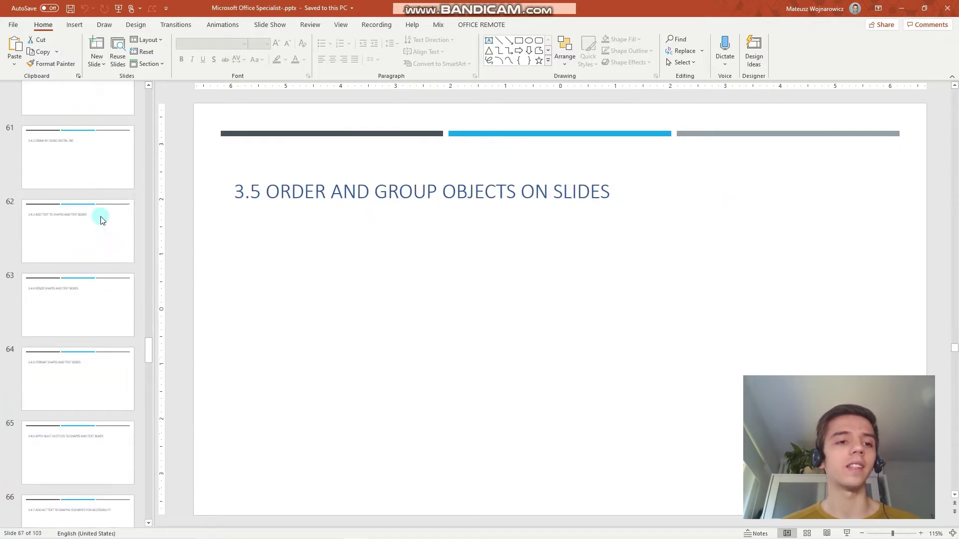
Return to slide 60 and expand the Home tab's Drawing shape gallery after previewing Insert > Shapes.
left_click(95, 163)
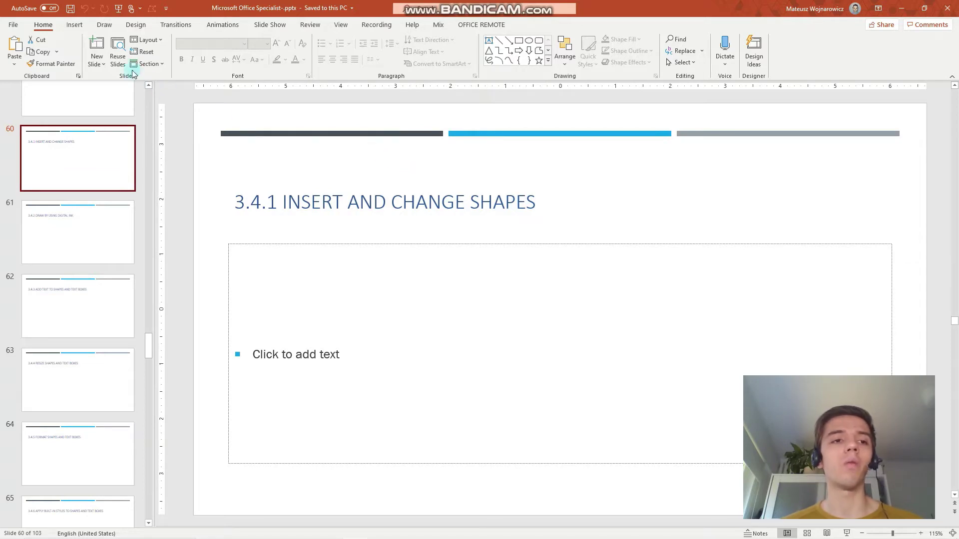
left_click(74, 25)
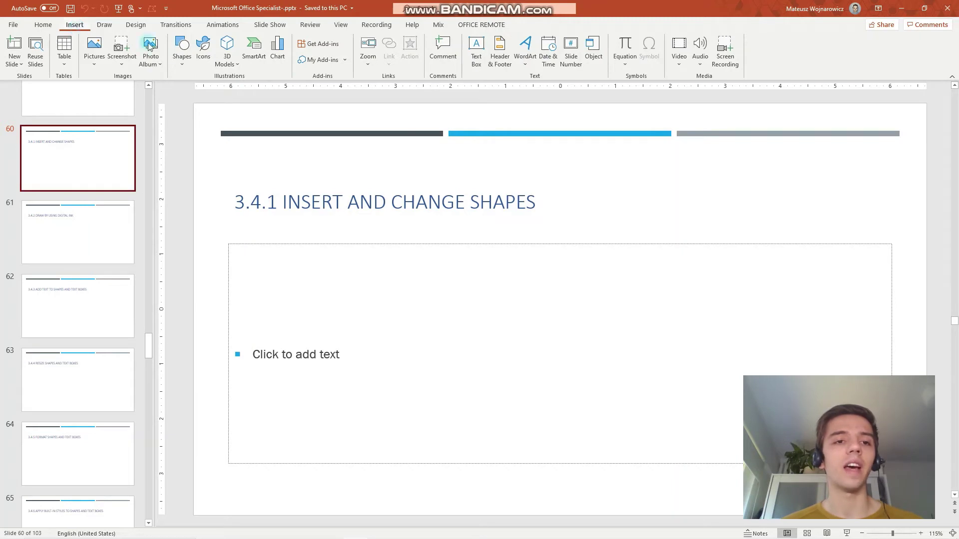
left_click(182, 67)
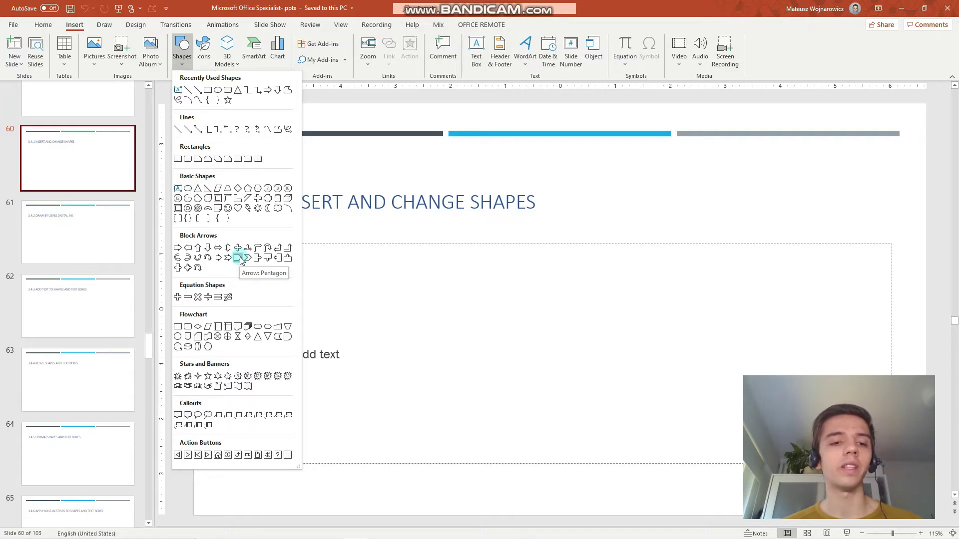
left_click(42, 29)
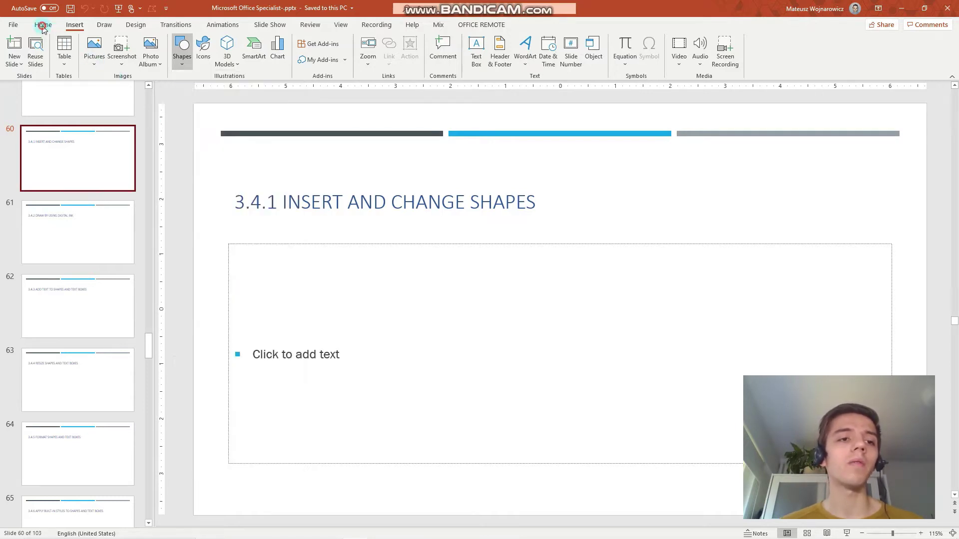
left_click(43, 29)
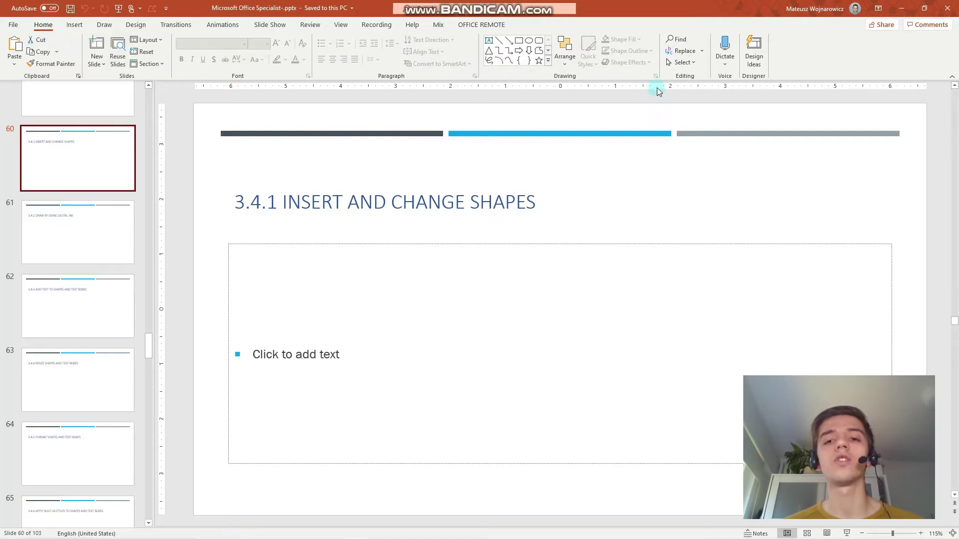
left_click(548, 61)
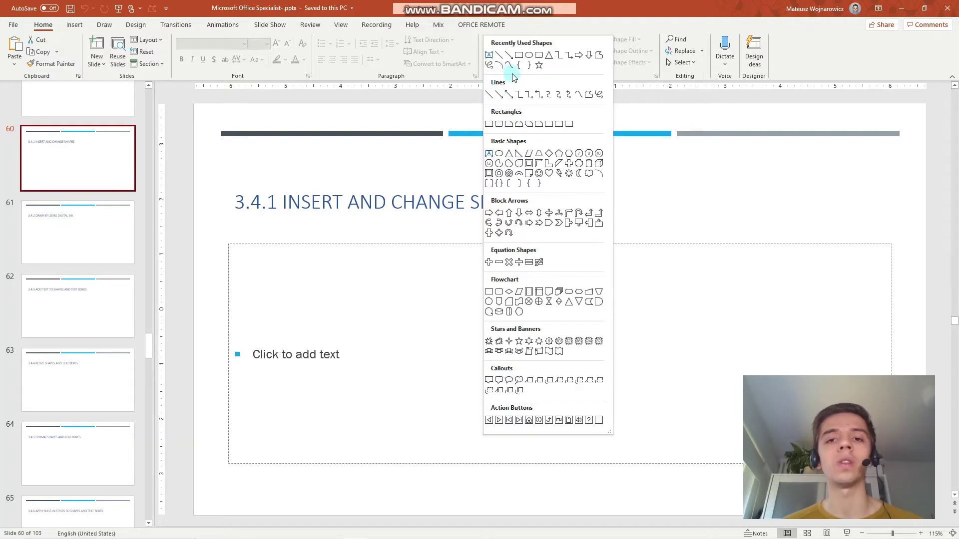
Draw a triangle on slide 60 and change it to an oval via Edit Shape > Change Shape.
left_click(550, 57)
left_click_drag(430, 393, 589, 257)
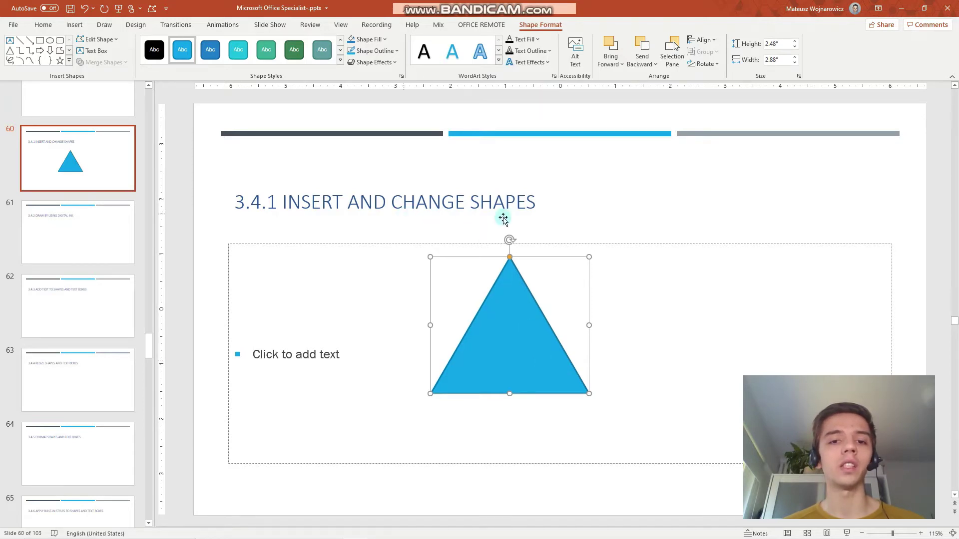
scroll(519, 331, "up", 2)
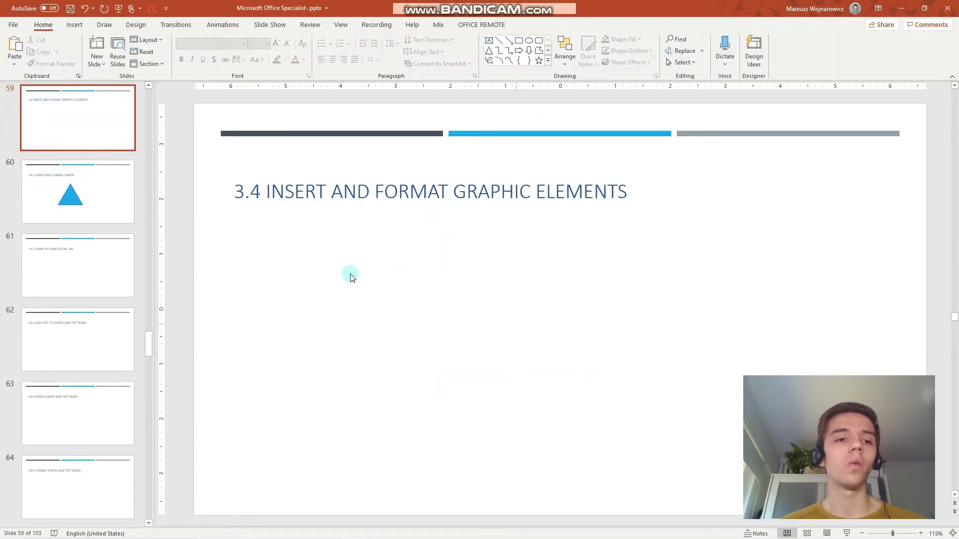
left_click(100, 191)
left_click(529, 353)
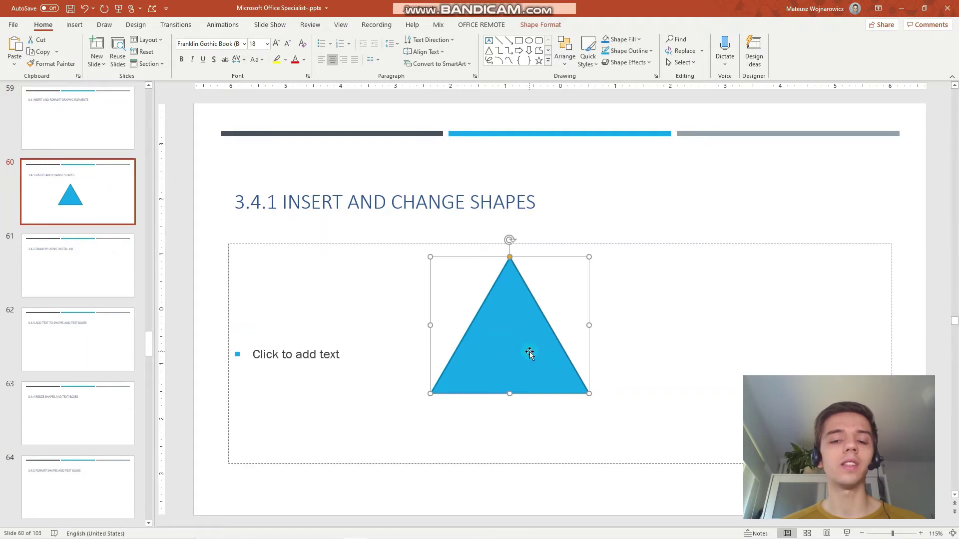
left_click(550, 29)
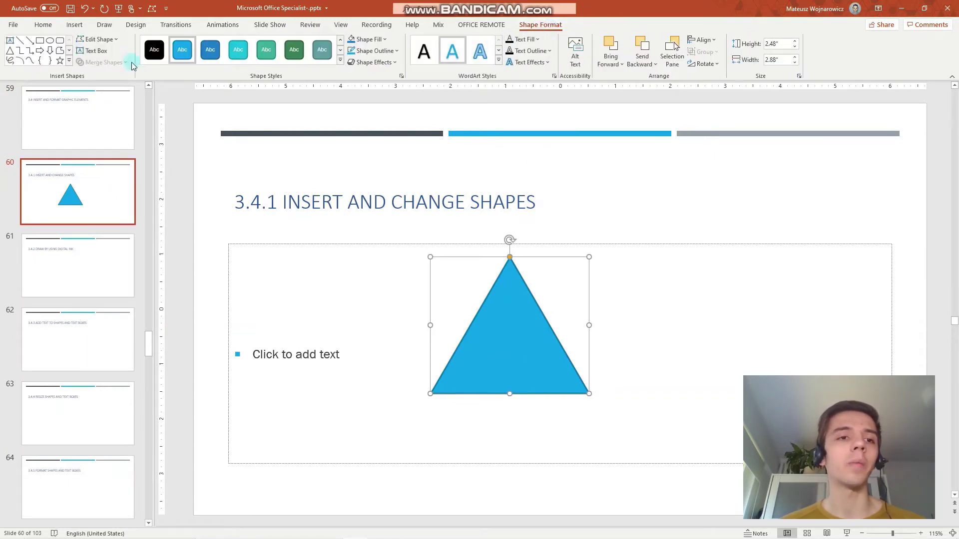
left_click(99, 40)
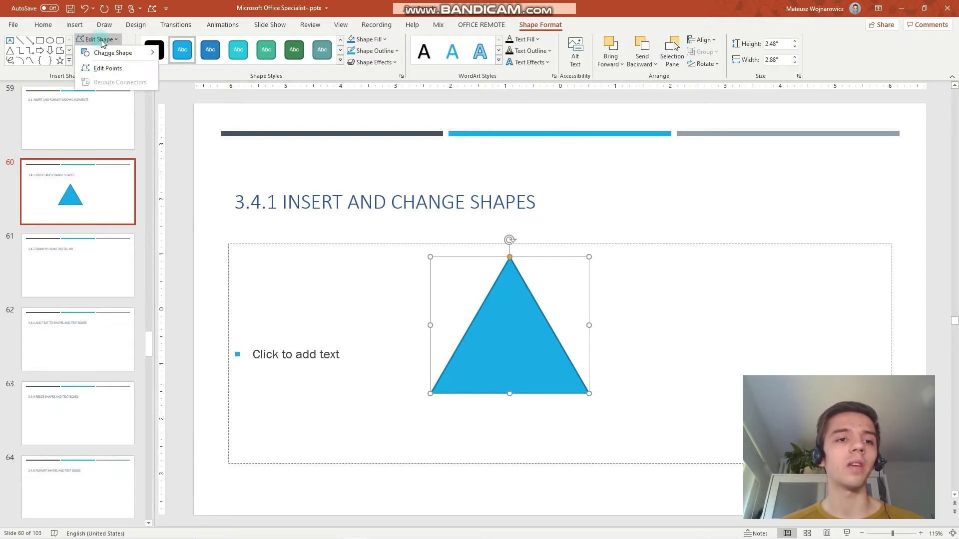
mouse_move(116, 59)
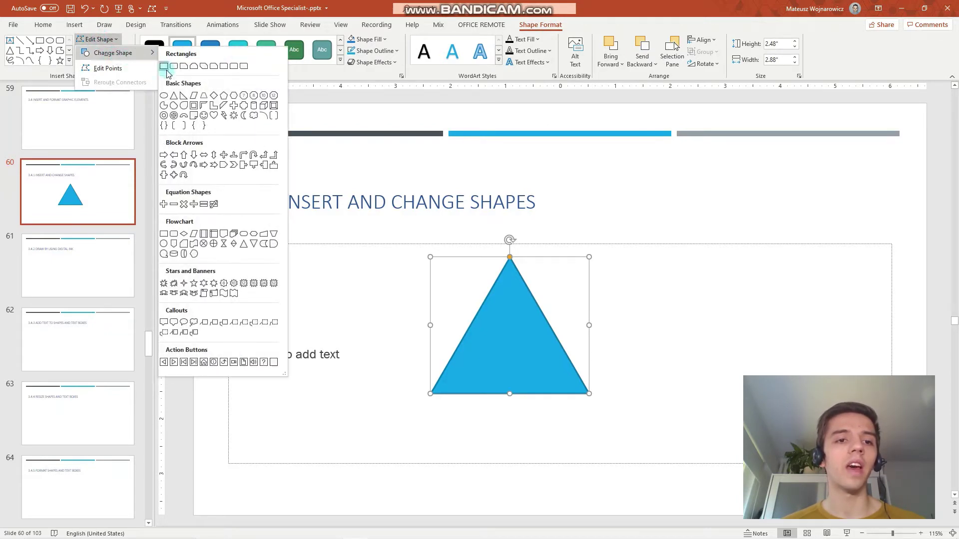
left_click(164, 96)
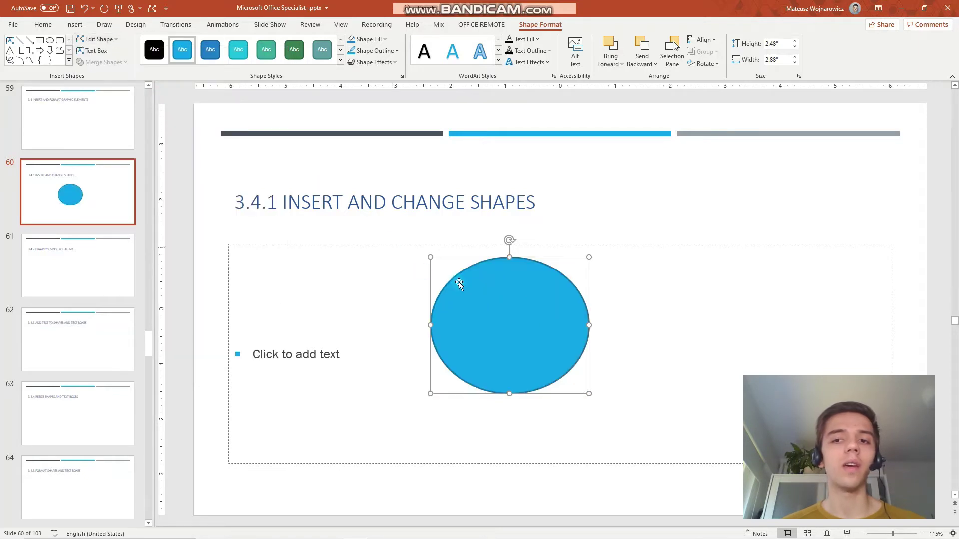
Set the oval's height and width to 3".
left_click(773, 45)
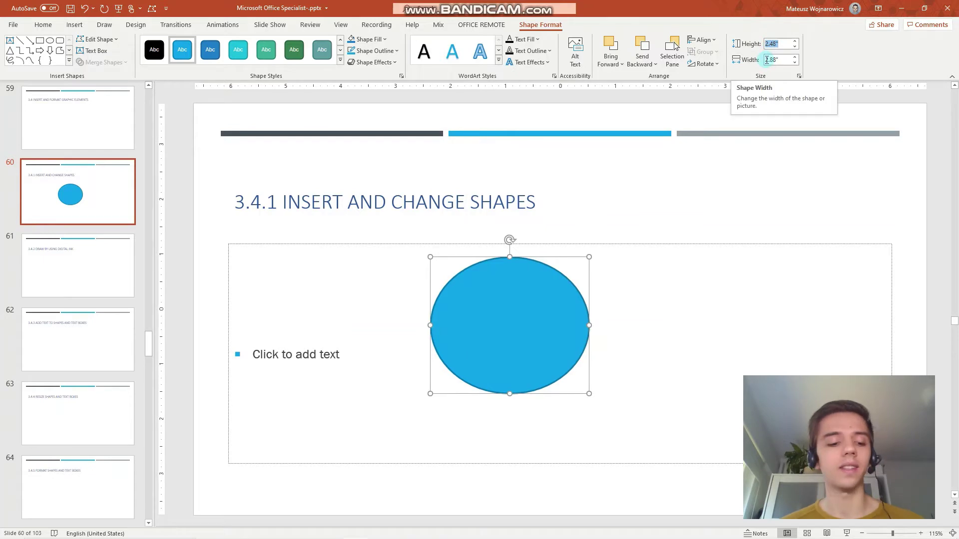
type("3")
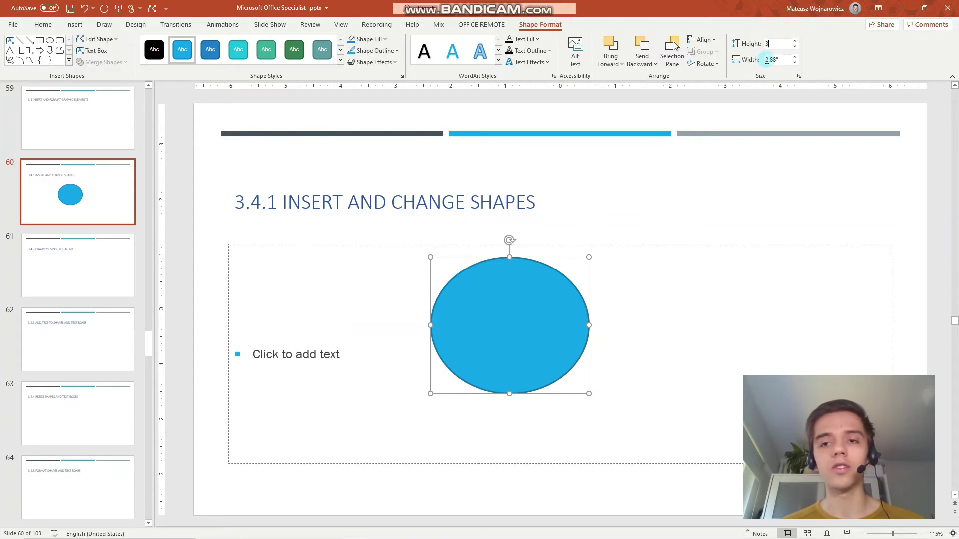
left_click(768, 60)
type("3")
key("Return")
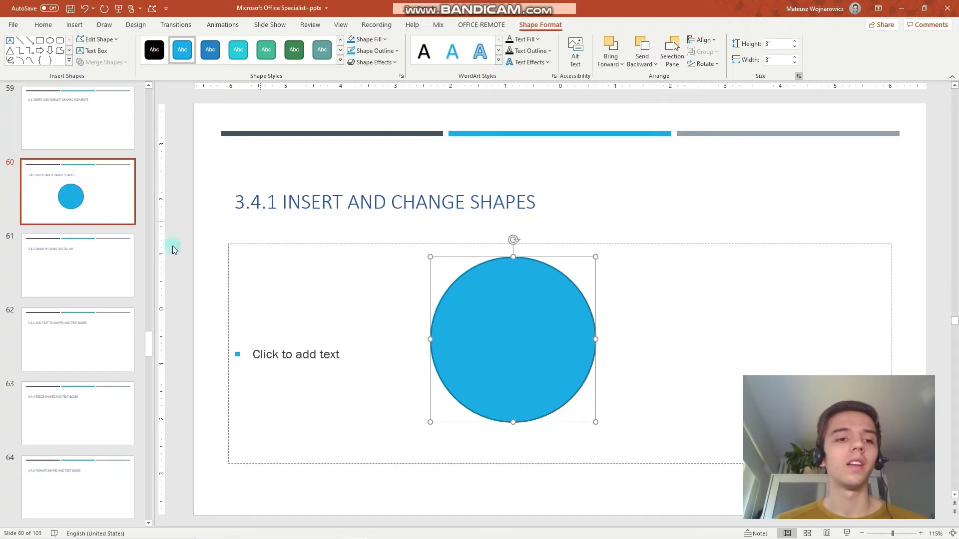
Open slide 61 on digital ink and switch to the Draw tab's pens.
left_click(108, 254)
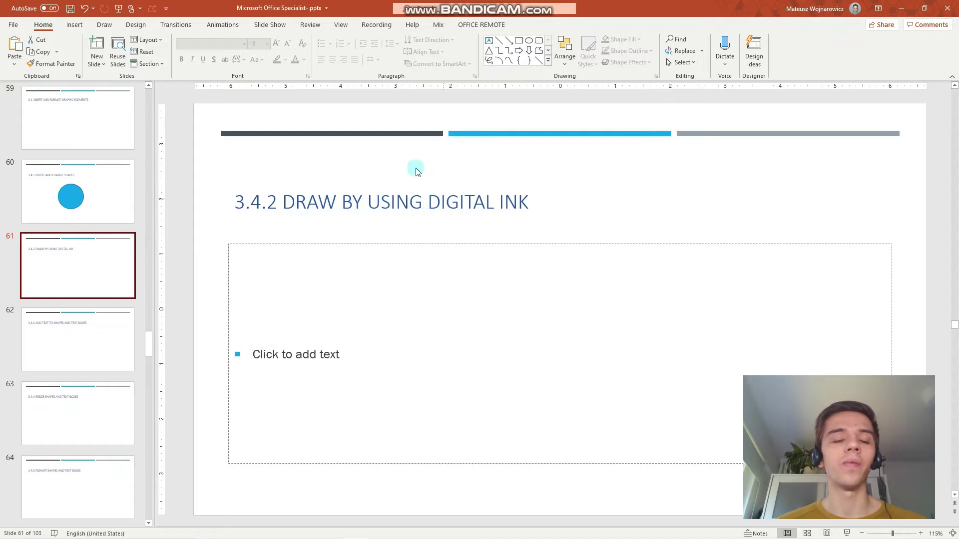
left_click(277, 31)
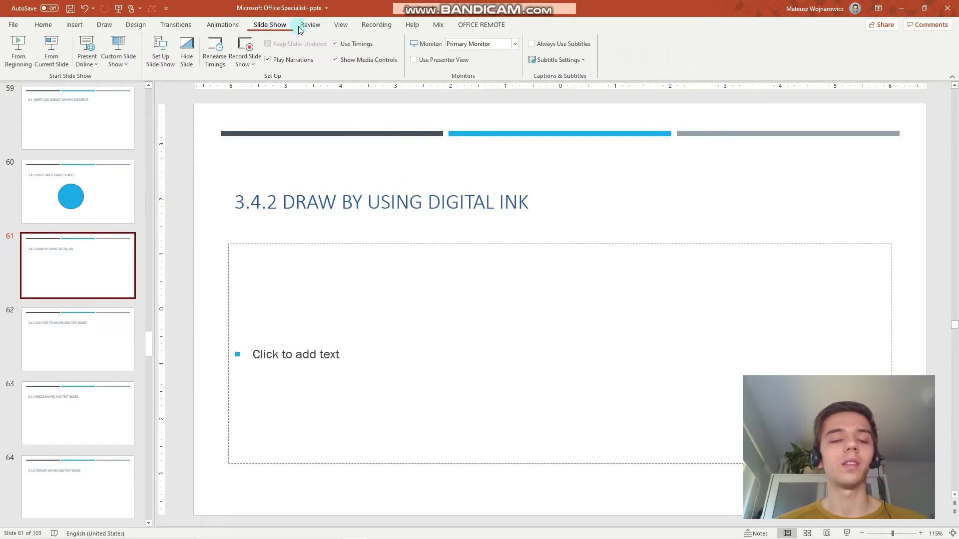
left_click(228, 29)
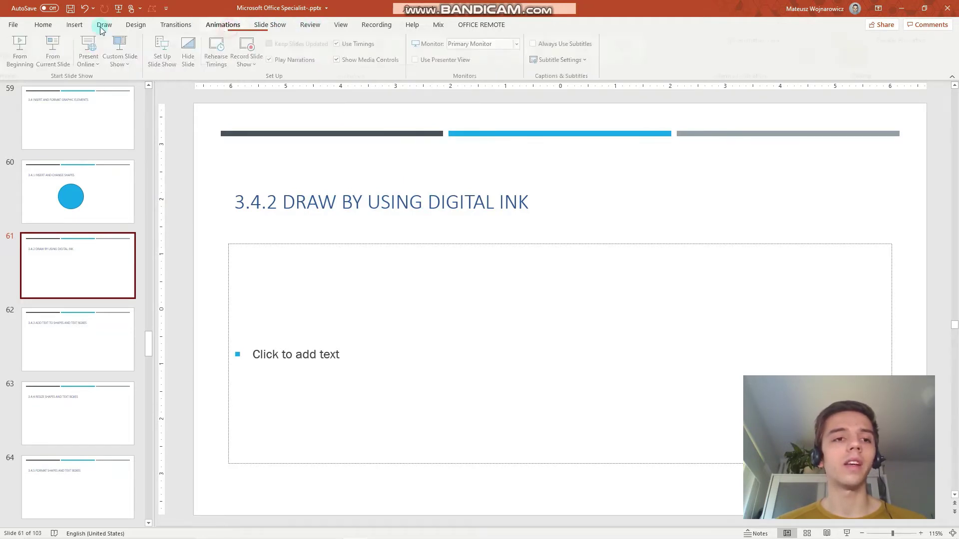
left_click(42, 25)
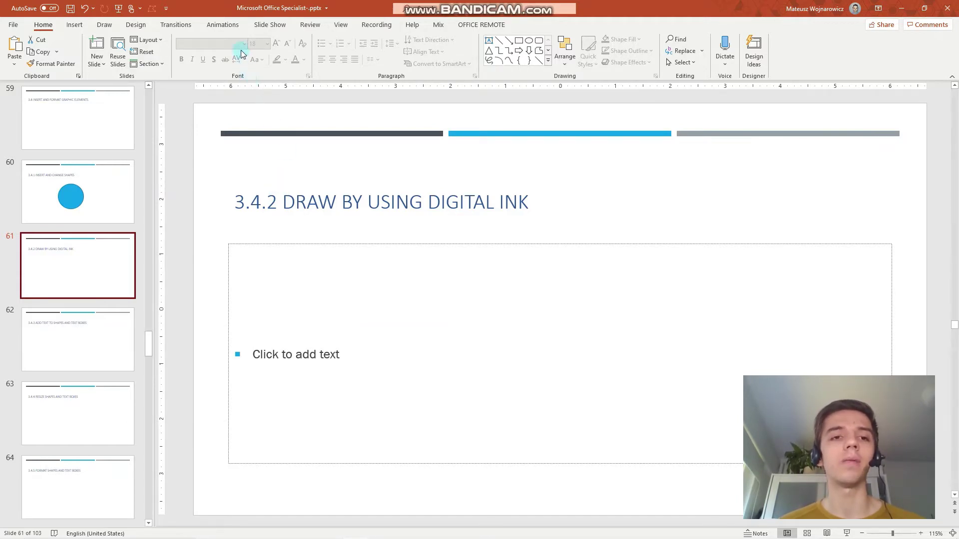
left_click(95, 28)
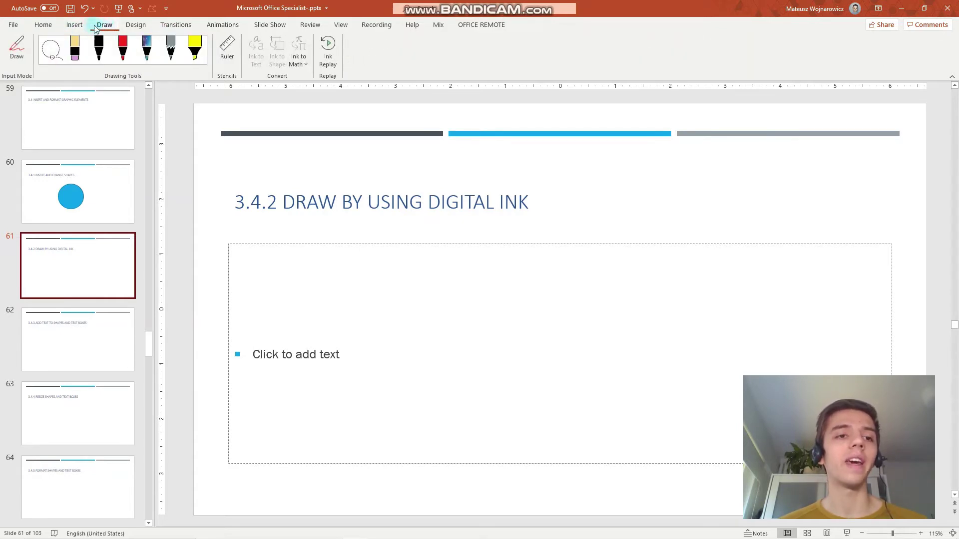
left_click(165, 9)
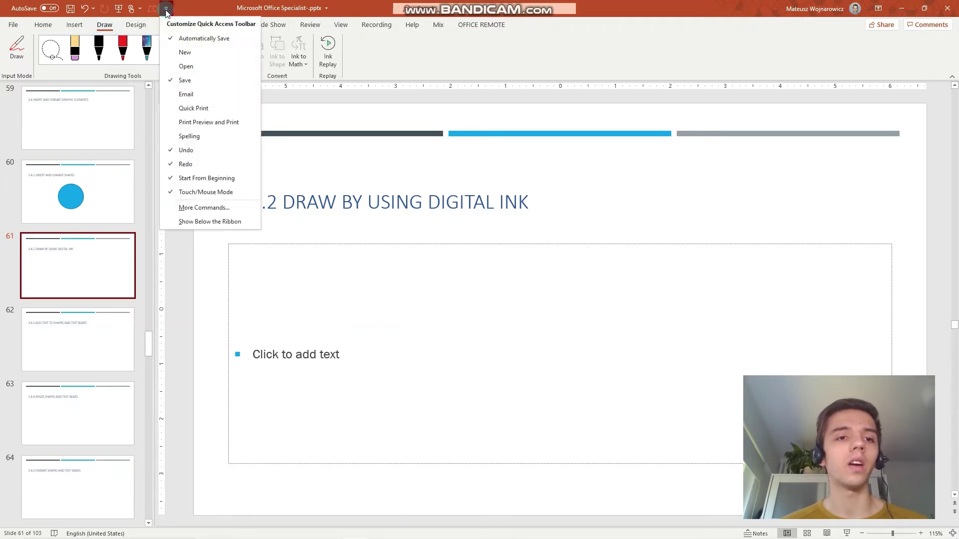
left_click(201, 209)
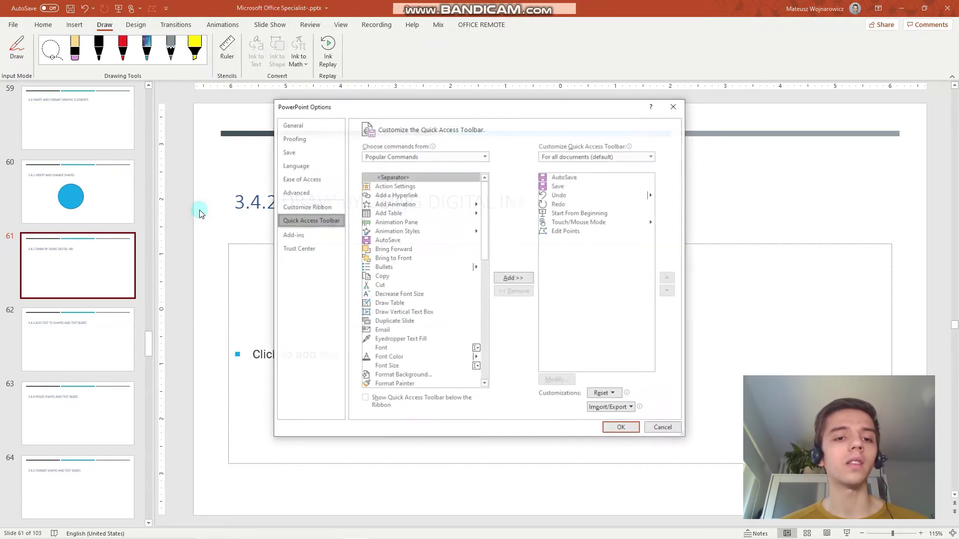
left_click(309, 212)
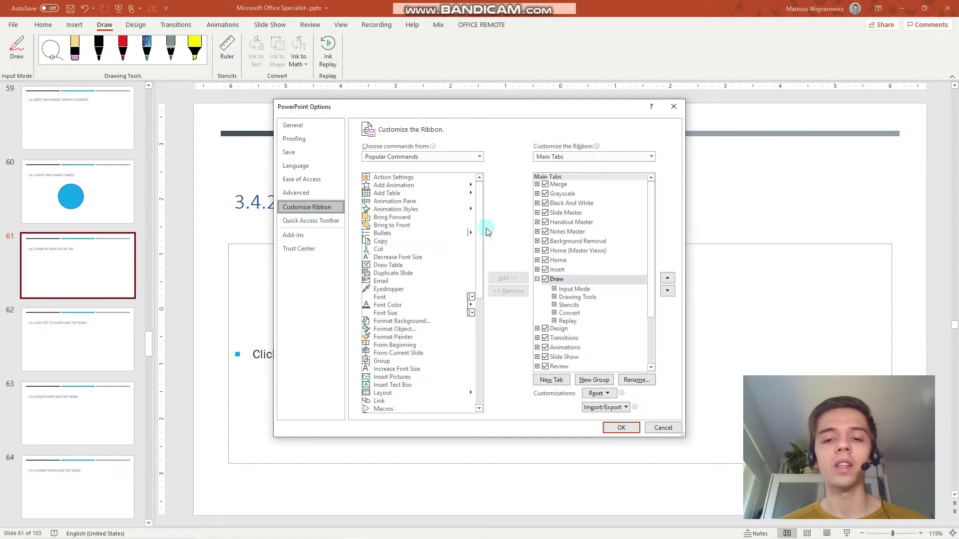
left_click(548, 282)
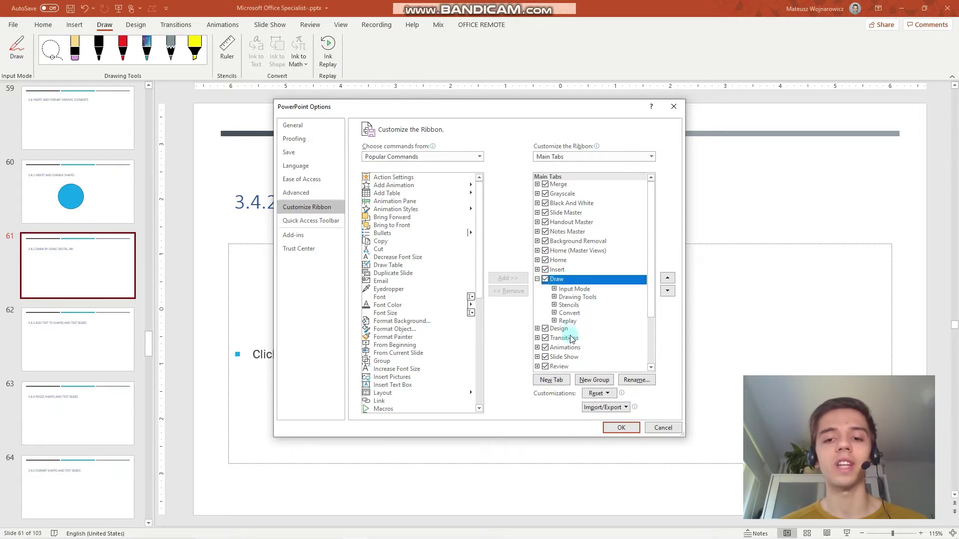
left_click(635, 428)
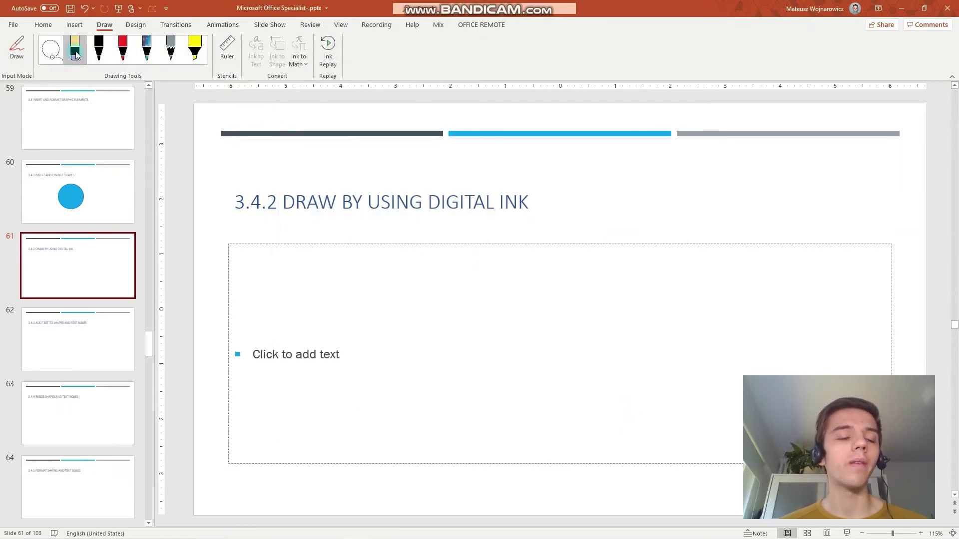
Draw a black ink curve and a red ink line beneath it, then view the red pen's options.
left_click(104, 58)
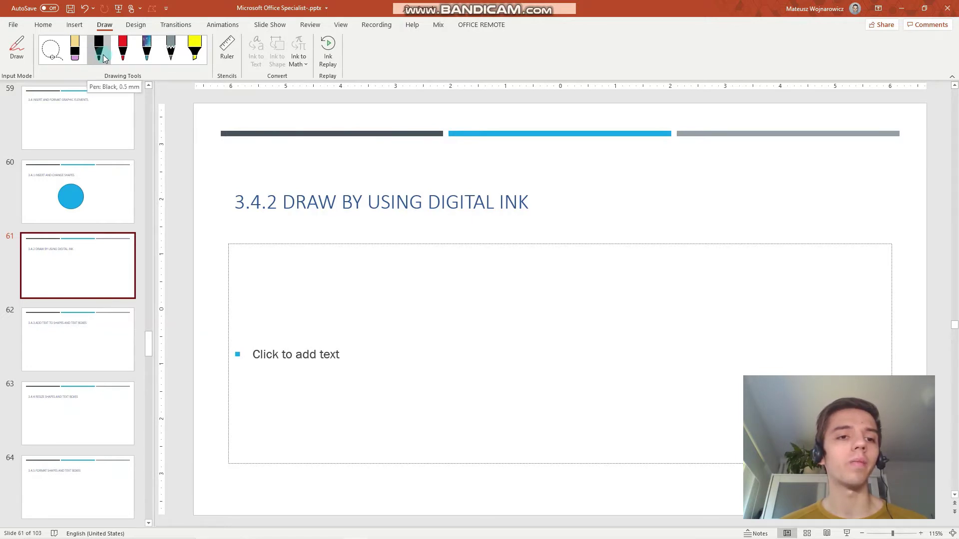
left_click(104, 58)
left_click_drag(398, 363, 556, 304)
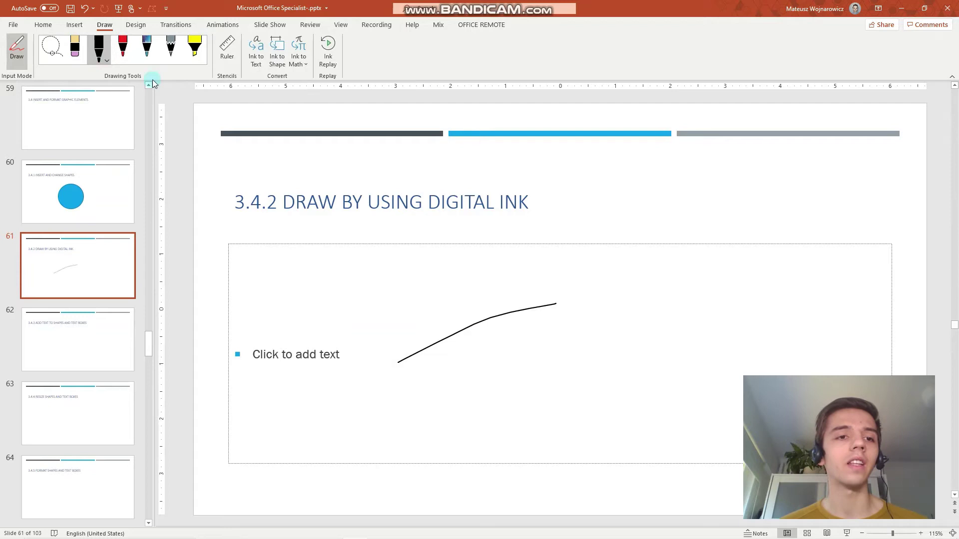
left_click(125, 57)
left_click_drag(446, 368, 563, 361)
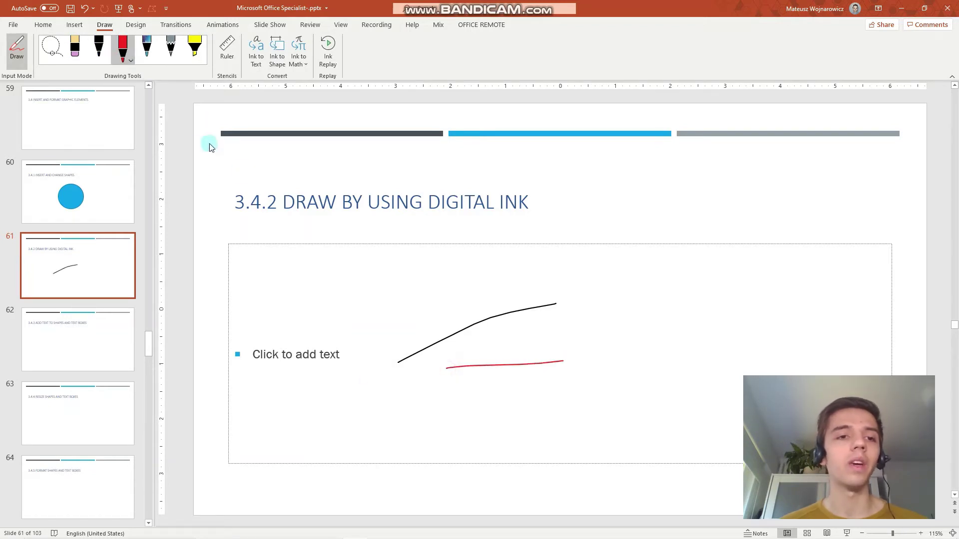
left_click(130, 61)
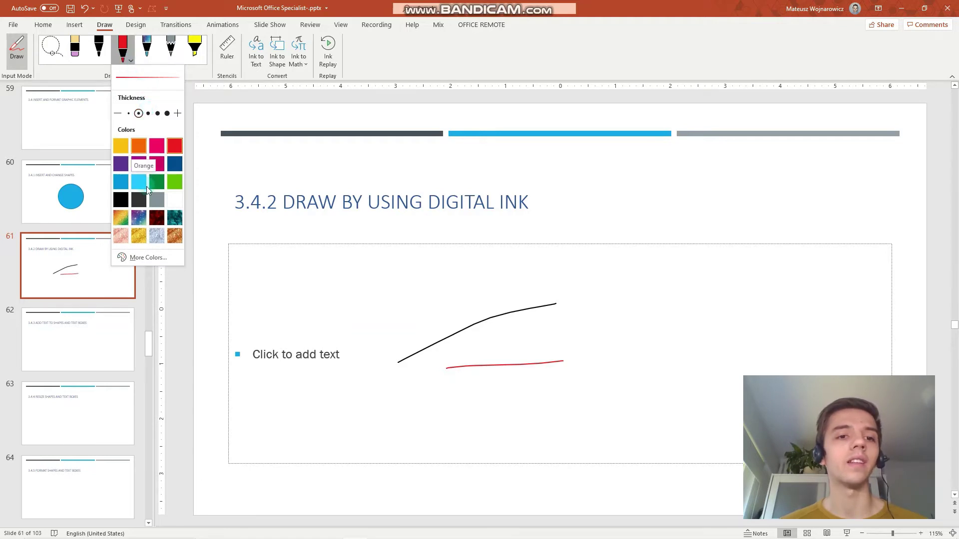
Rotate the ruler to 35° and draw a straight black line along its edge.
left_click(227, 50)
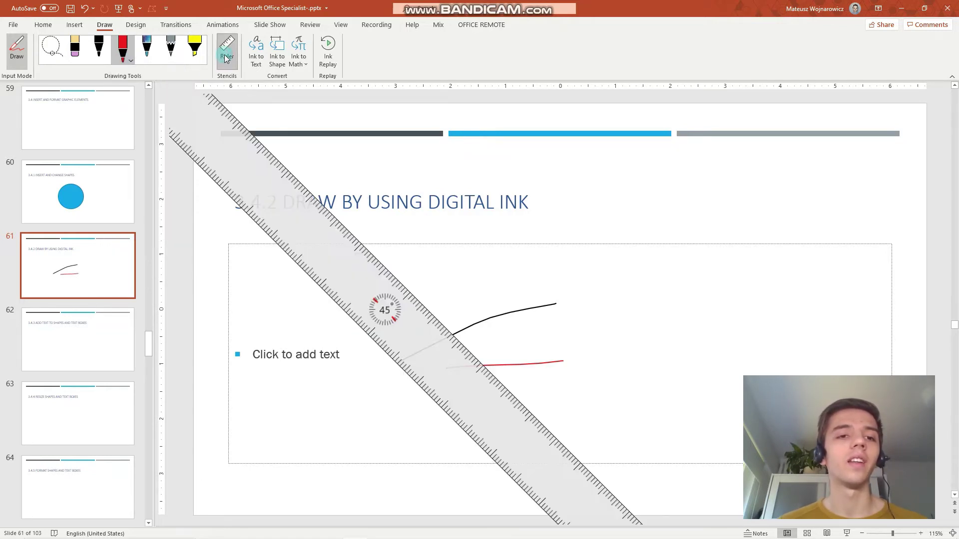
scroll(347, 280, "down", 3)
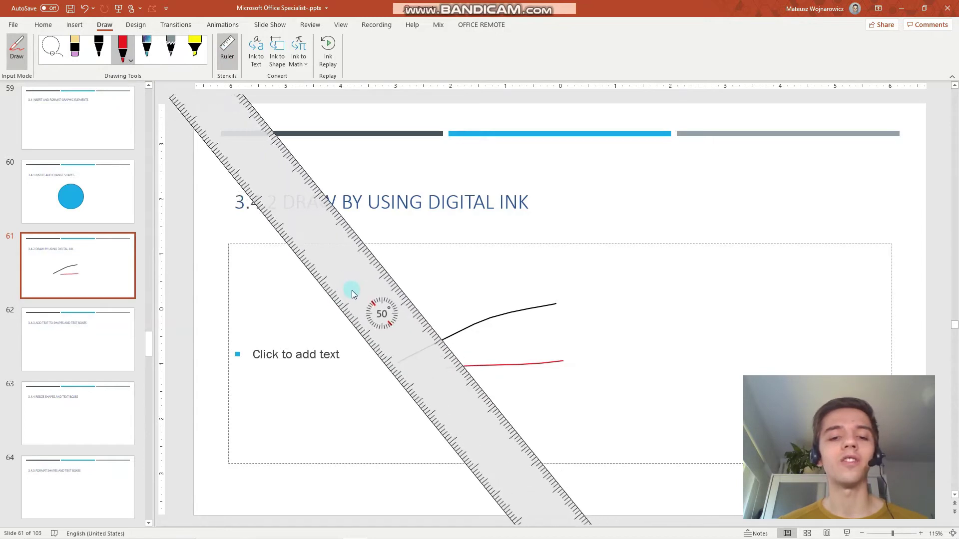
scroll(354, 301, "down", 13)
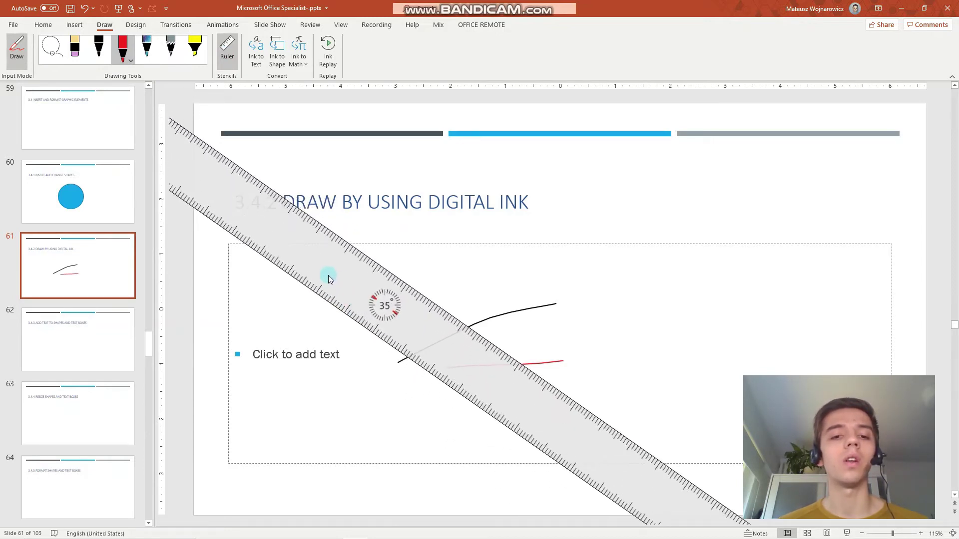
left_click_drag(310, 349, 304, 343)
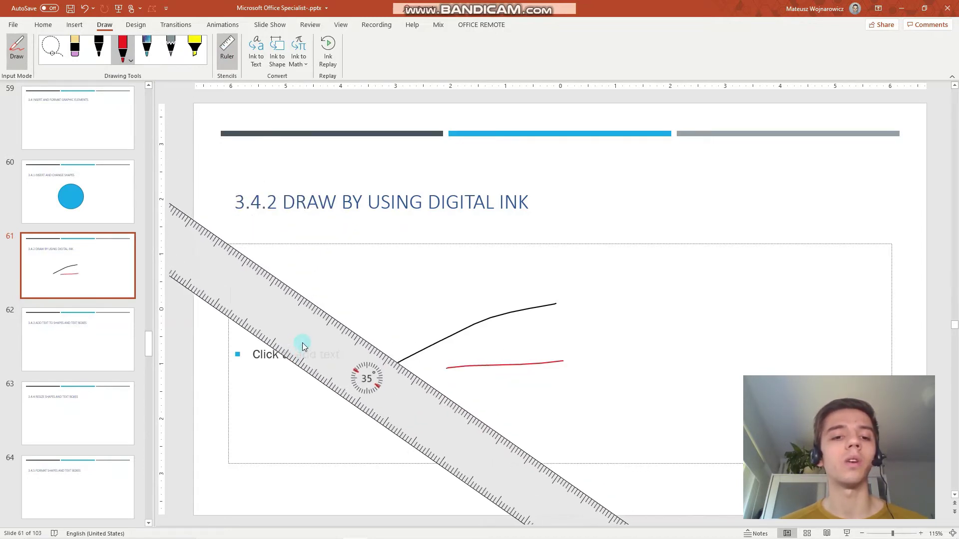
left_click(101, 53)
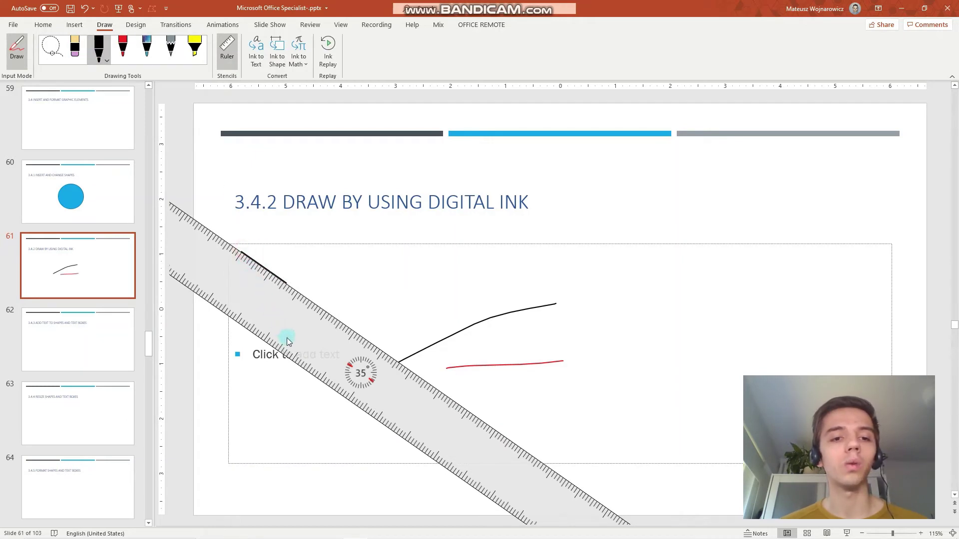
mouse_move(288, 342)
left_mouse_down()
mouse_move(376, 452)
mouse_move(416, 476)
left_mouse_up()
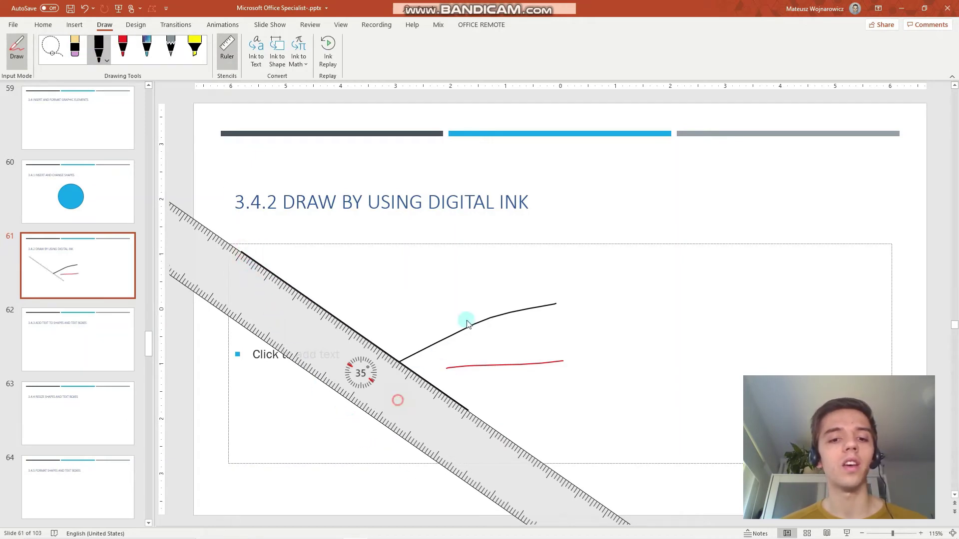
left_click_drag(399, 402, 507, 259)
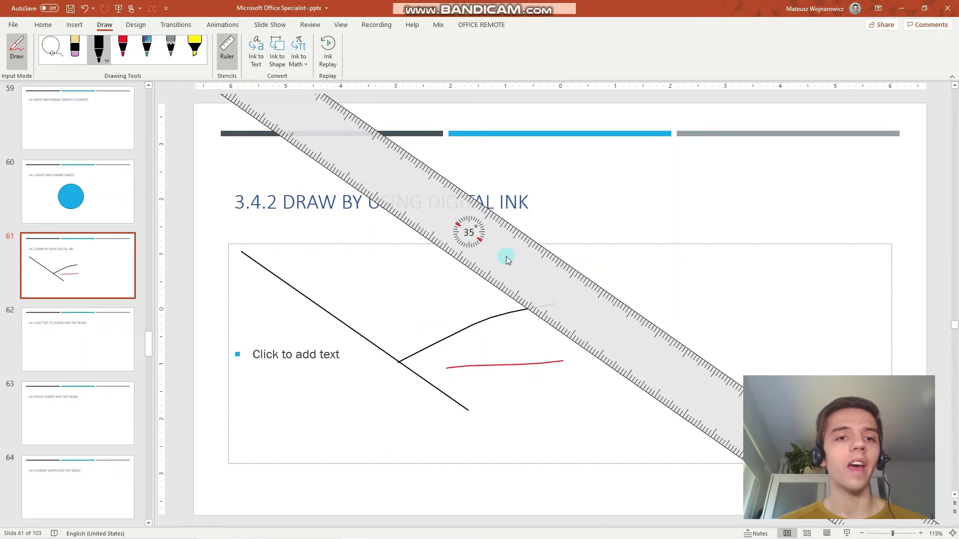
Erase the long black line with the Stroke Eraser and delete the remaining black curve.
left_click(81, 63)
left_click(82, 64)
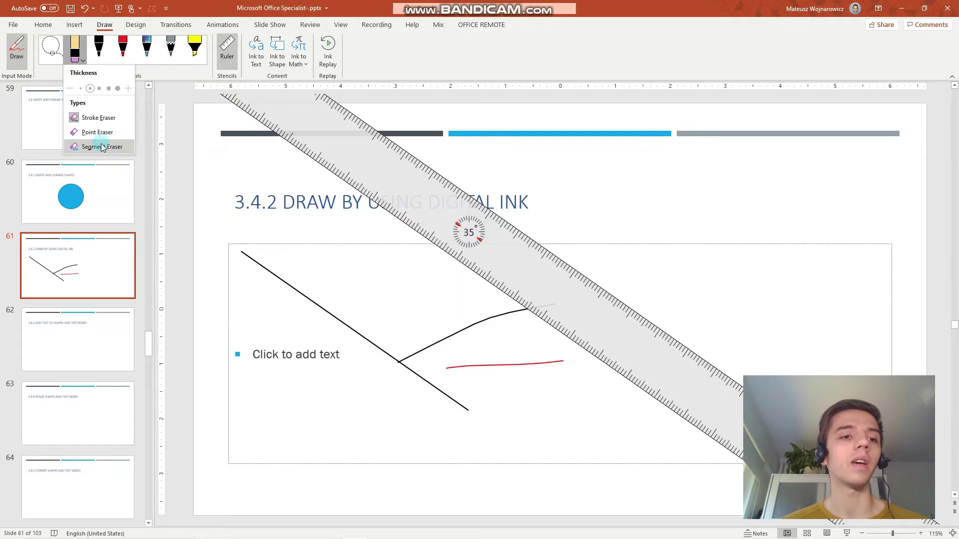
left_click(95, 118)
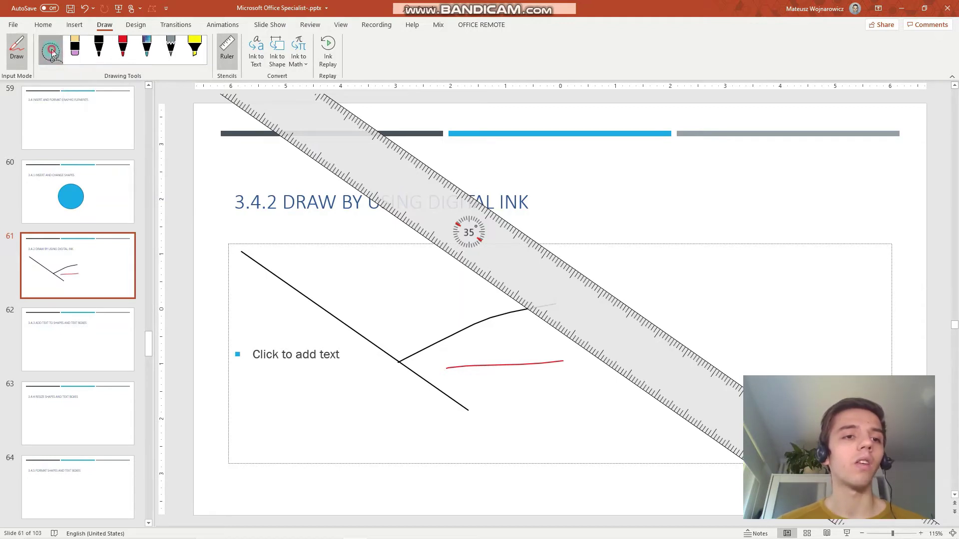
mouse_move(396, 420)
left_mouse_down()
mouse_move(376, 387)
mouse_move(213, 234)
mouse_move(574, 328)
mouse_move(582, 313)
mouse_move(618, 432)
mouse_move(440, 419)
left_mouse_up()
key("Delete")
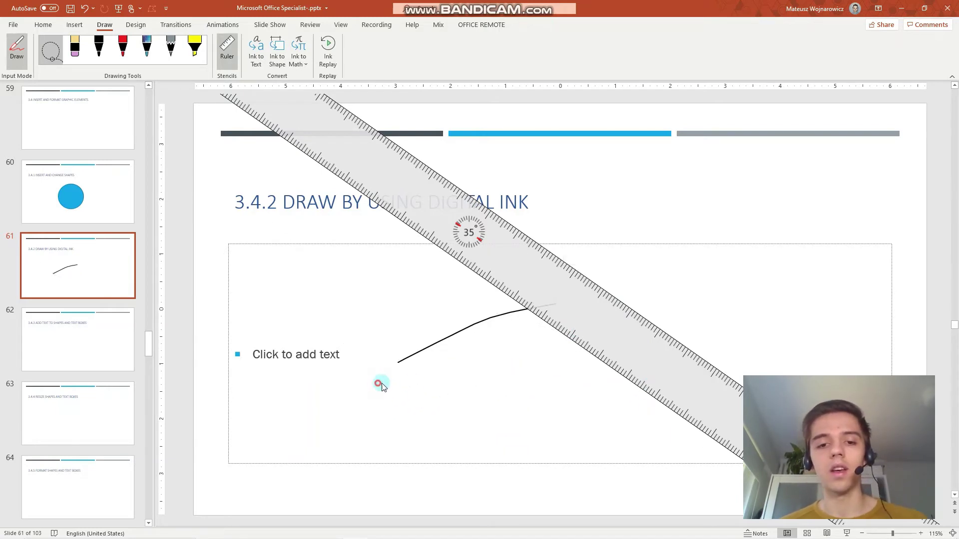
mouse_move(381, 385)
left_mouse_down()
mouse_move(573, 278)
mouse_move(372, 349)
mouse_move(364, 375)
left_mouse_up()
key("Delete")
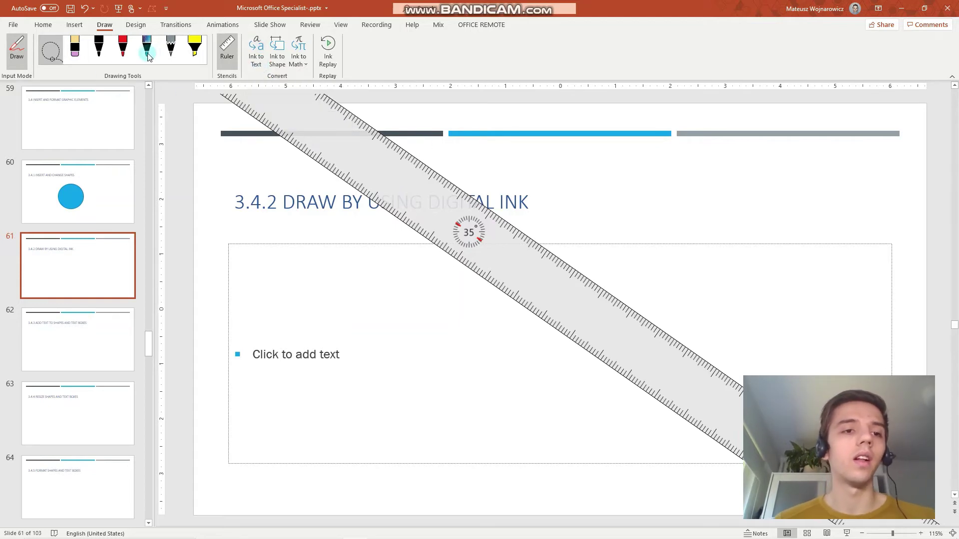
Handwrite the word 'Text' on slide 61 with the red pen.
left_click(127, 50)
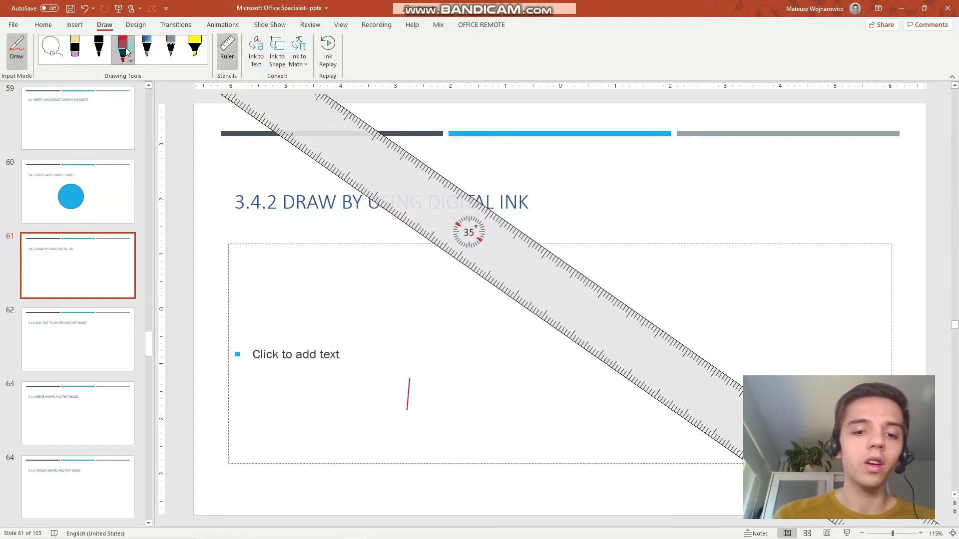
left_click_drag(436, 394, 442, 413)
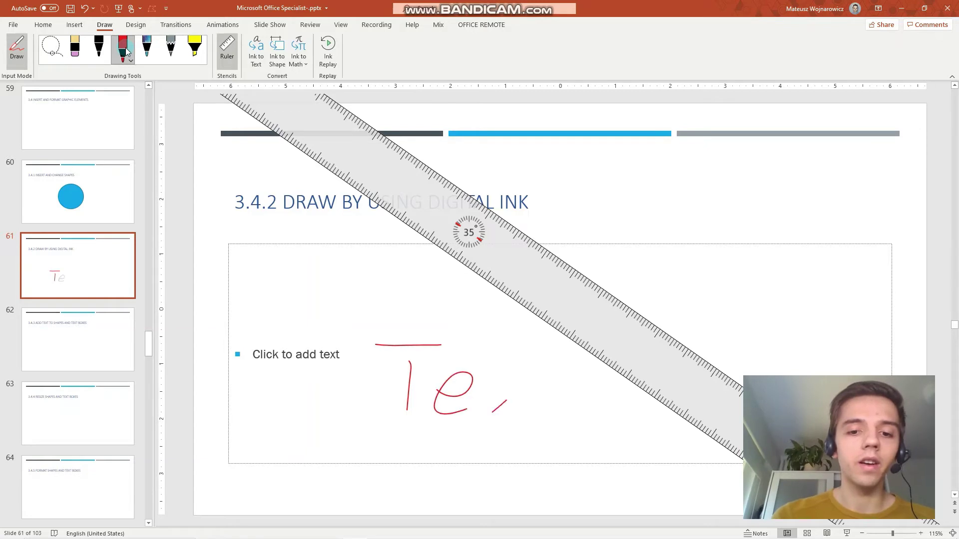
left_click_drag(507, 400, 516, 391)
left_click_drag(499, 378, 517, 415)
mouse_move(549, 353)
left_mouse_down()
mouse_move(539, 408)
mouse_move(575, 392)
left_mouse_up()
left_click_drag(526, 375, 568, 370)
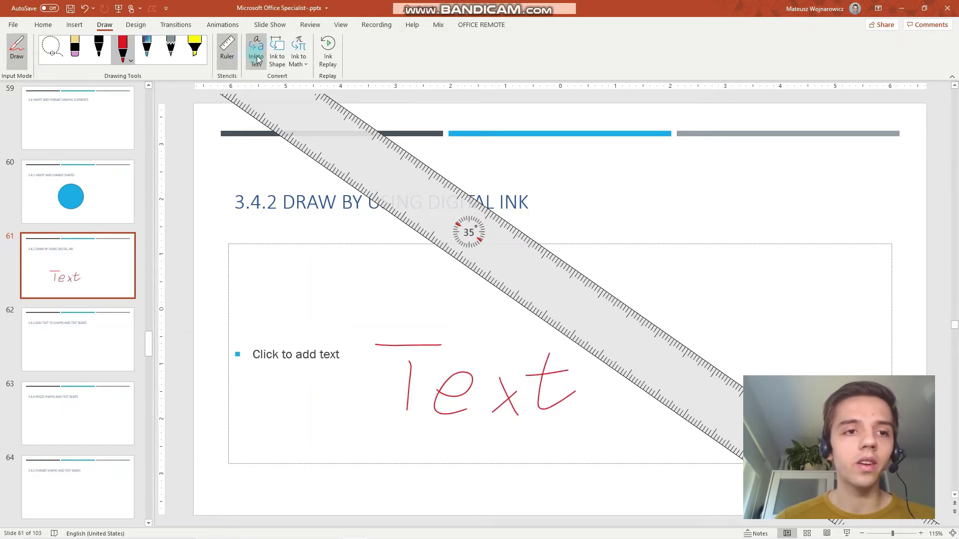
Lasso-select the handwritten 'Text' and convert it to typed text with Ink to Text.
left_click(60, 50)
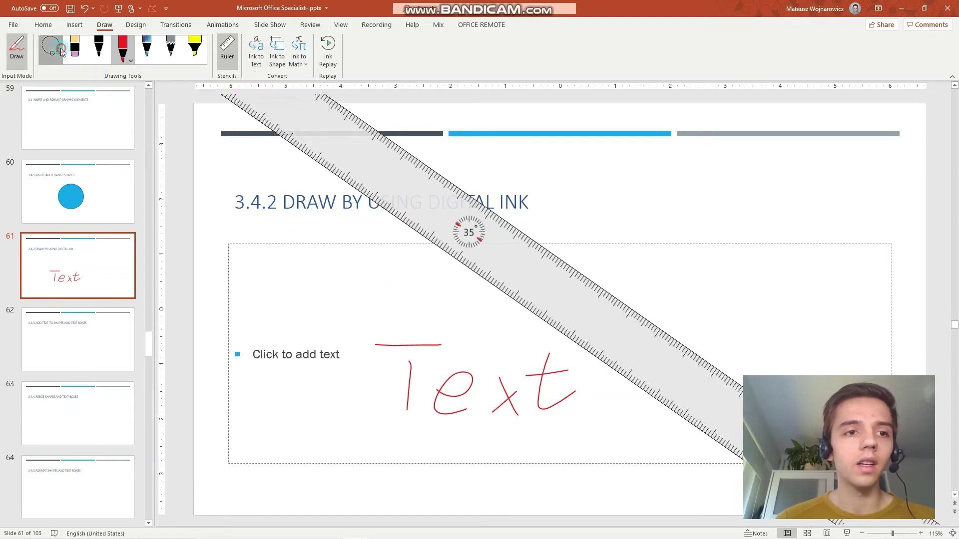
mouse_move(368, 339)
left_mouse_down()
mouse_move(389, 334)
mouse_move(630, 371)
mouse_move(514, 445)
mouse_move(353, 402)
mouse_move(374, 310)
left_mouse_up()
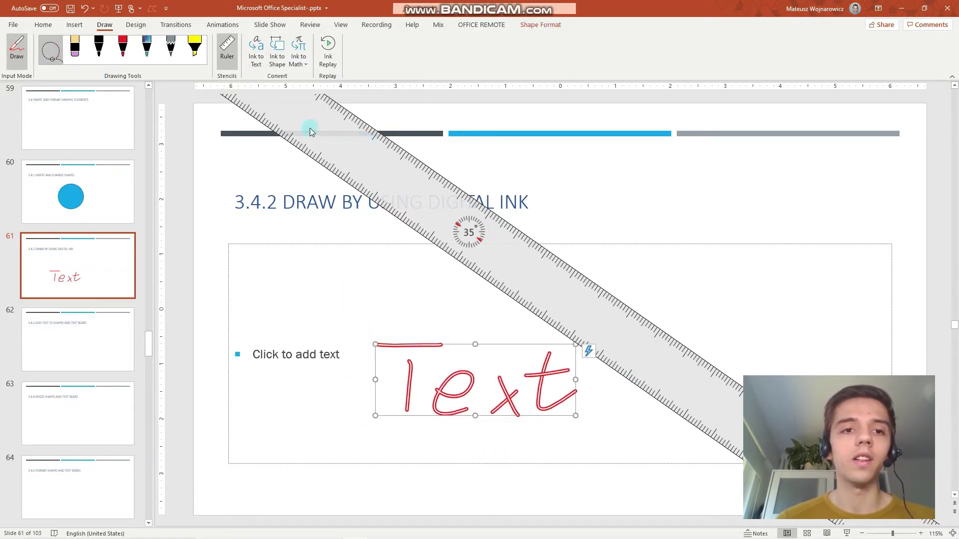
left_click(256, 60)
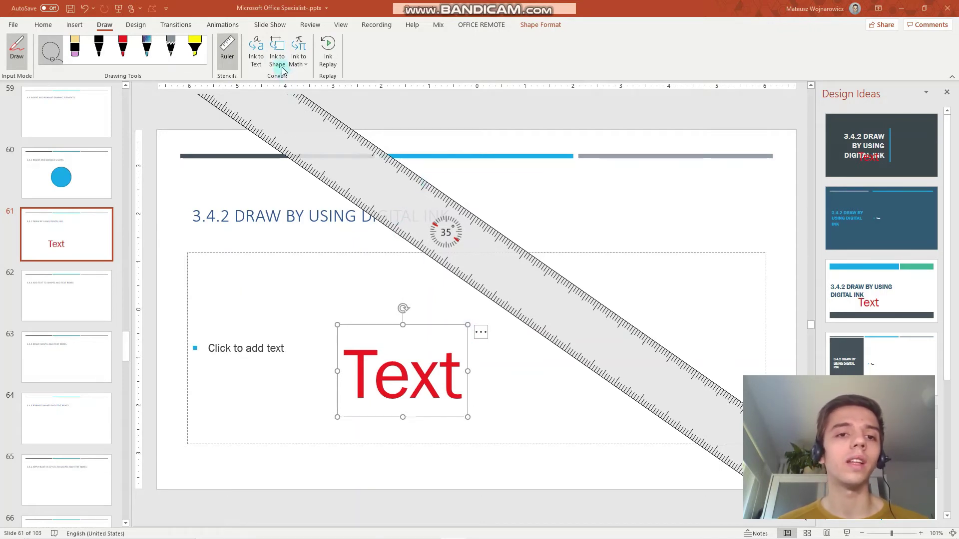
Draw a red ink triangle, lasso-select it and convert it with Ink to Shape.
left_click(123, 49)
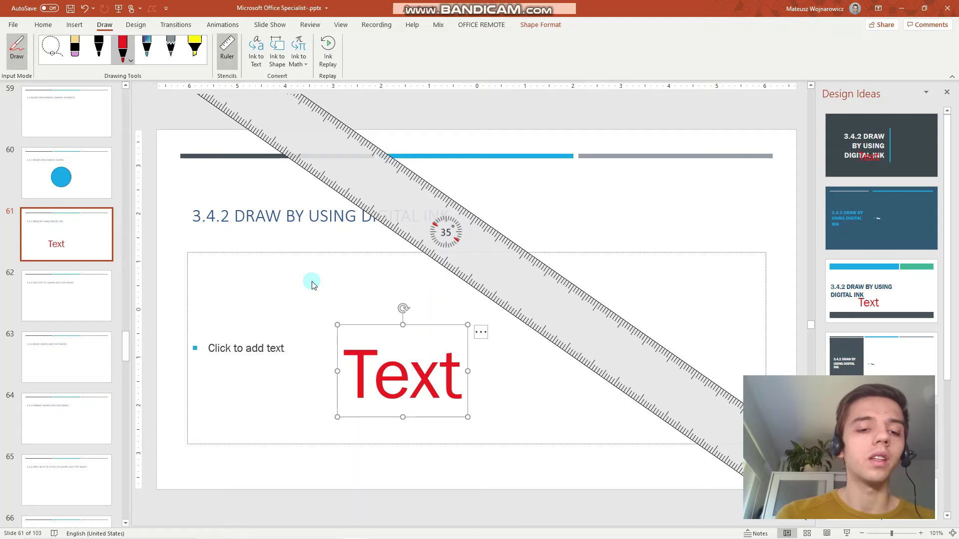
left_click_drag(271, 254, 241, 309)
left_click_drag(325, 308, 241, 309)
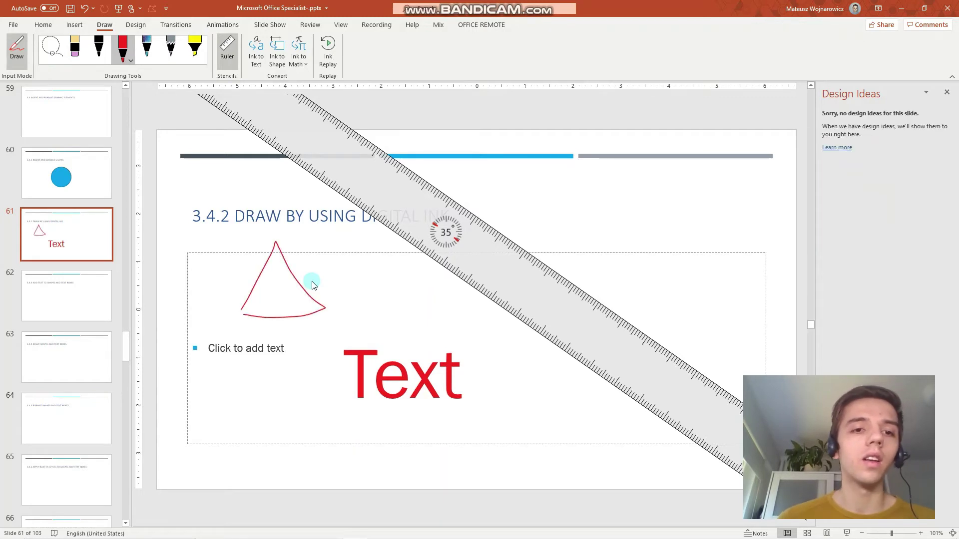
left_click(51, 48)
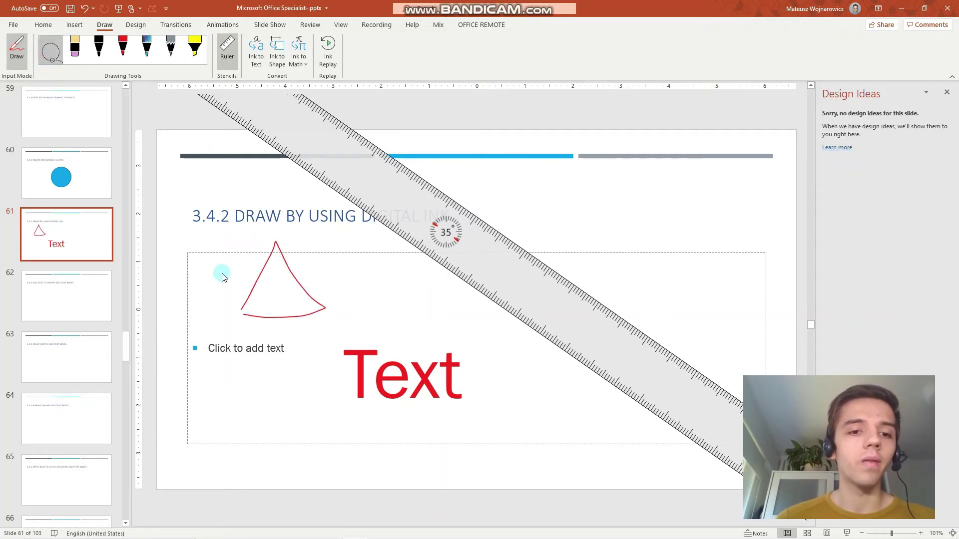
mouse_move(221, 274)
left_mouse_down()
mouse_move(263, 225)
mouse_move(351, 309)
mouse_move(246, 326)
mouse_move(215, 284)
mouse_move(219, 276)
left_mouse_up()
left_click(271, 72)
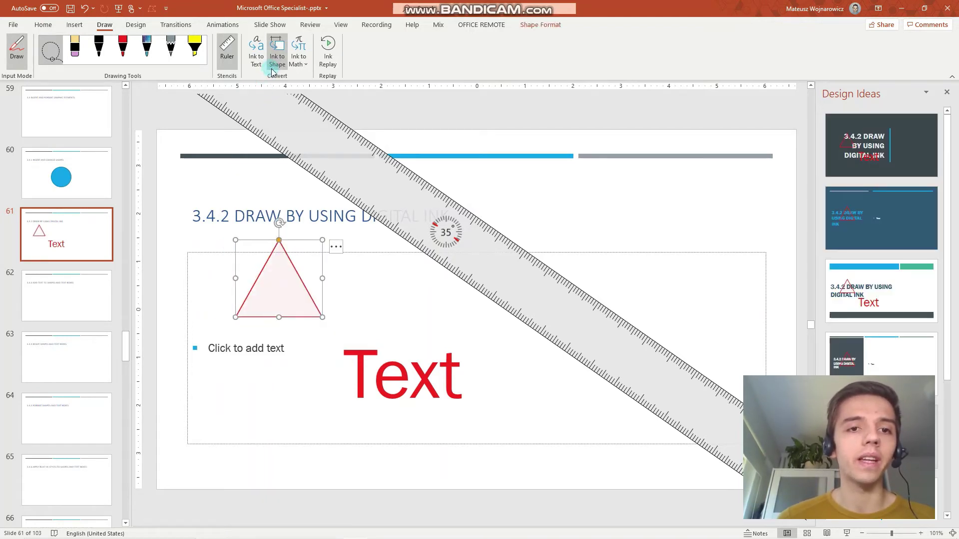
key("Escape")
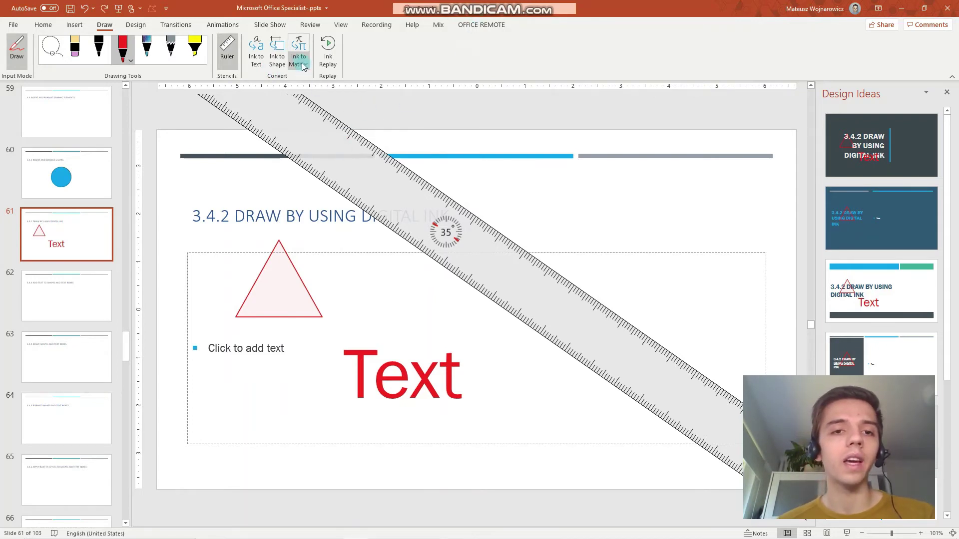
Hide the ruler and handwrite E=mc² in red ink.
left_click(227, 49)
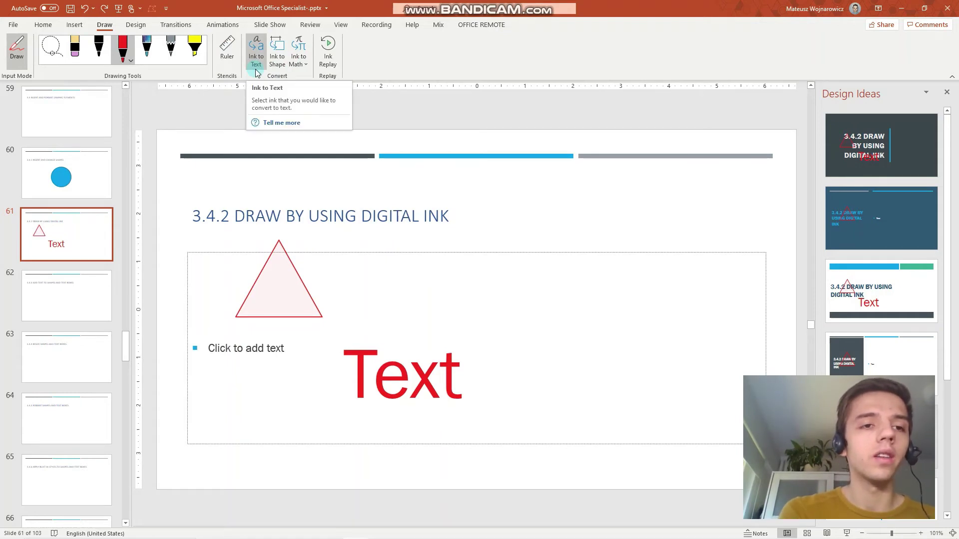
mouse_move(435, 242)
left_mouse_down()
mouse_move(445, 310)
mouse_move(509, 246)
left_mouse_up()
mouse_move(449, 286)
left_mouse_down()
mouse_move(560, 278)
mouse_move(586, 316)
mouse_move(700, 309)
left_mouse_up()
mouse_move(707, 252)
left_mouse_down()
mouse_move(726, 252)
mouse_move(732, 265)
left_mouse_up()
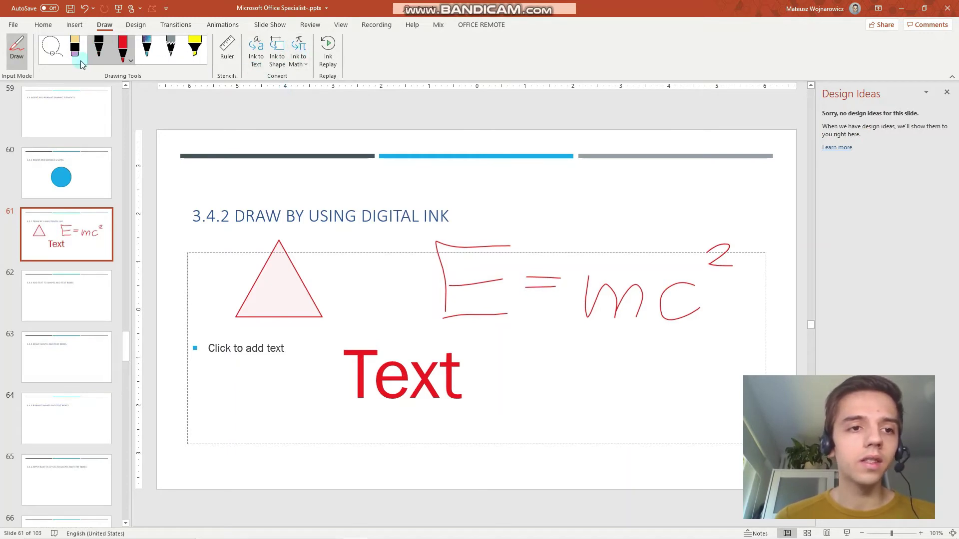
Lasso-select the handwritten E=mc² and convert it with Ink to Math, showing the Equation tools.
left_click(63, 54)
mouse_move(410, 249)
left_mouse_down()
mouse_move(621, 196)
mouse_move(775, 252)
mouse_move(708, 375)
mouse_move(410, 325)
mouse_move(397, 259)
mouse_move(406, 251)
left_mouse_up()
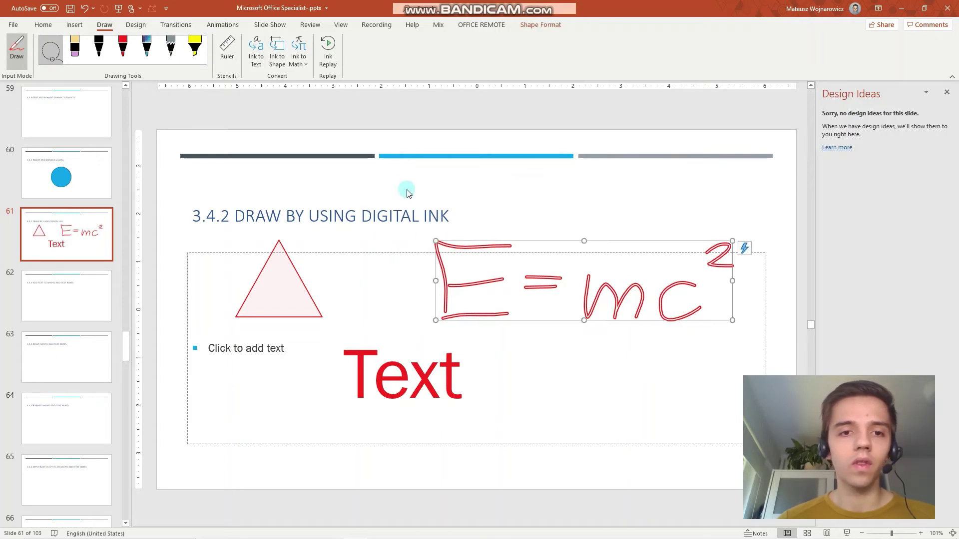
left_click(302, 47)
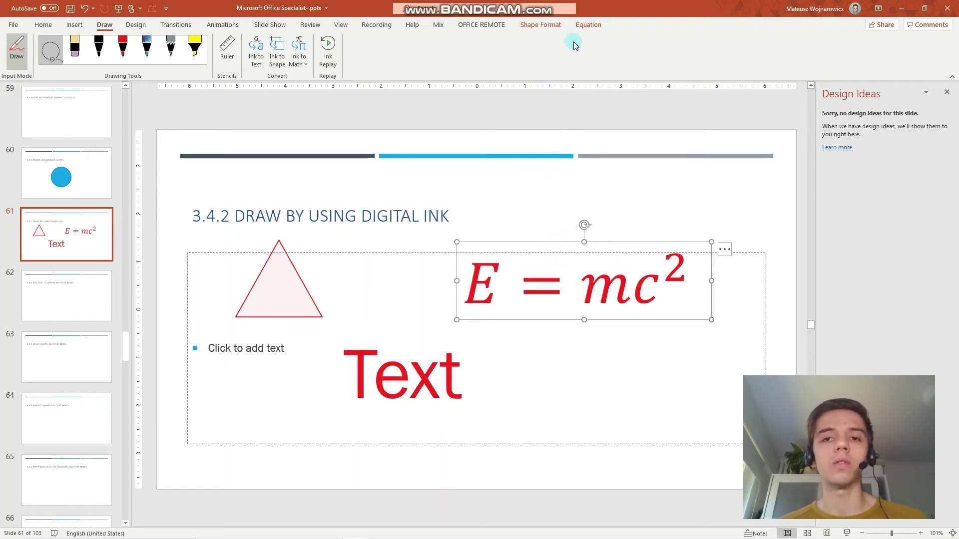
left_click(581, 26)
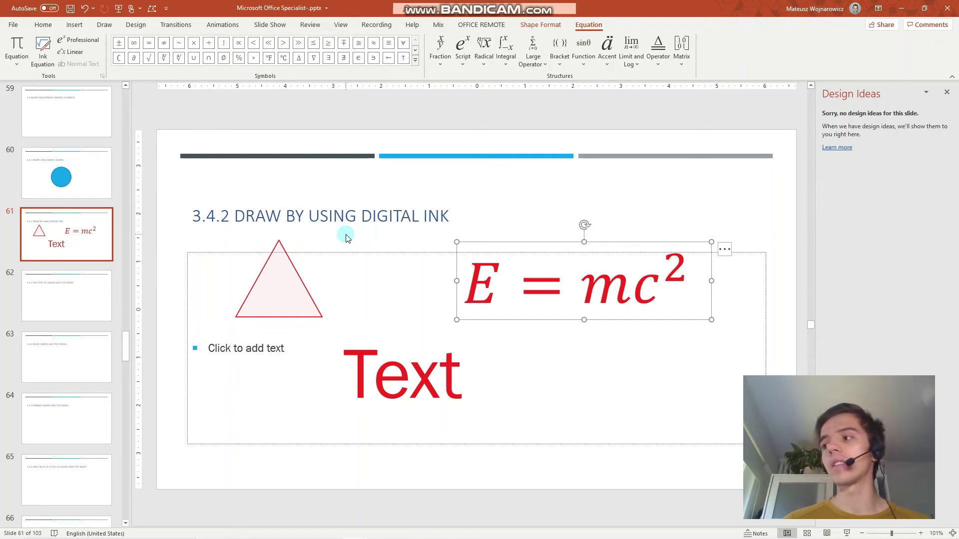
Paste a copy of slide 60's blue circle onto slide 62 and type 'Text' inside it.
left_click(69, 173)
left_click(465, 385)
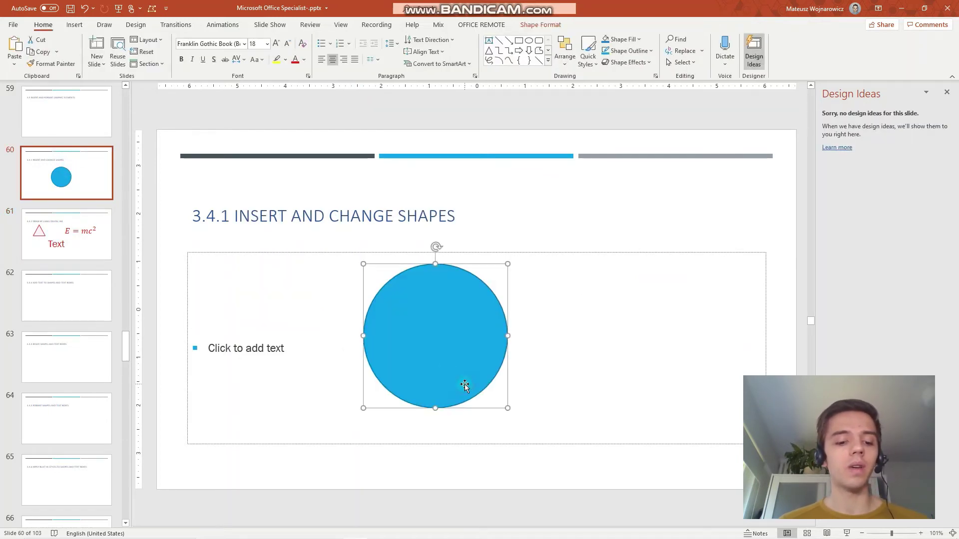
left_click(61, 293)
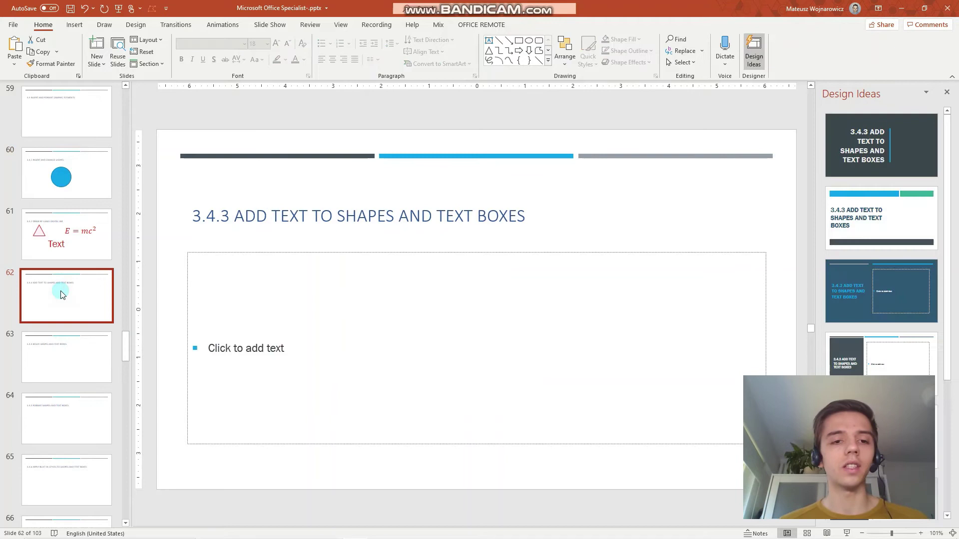
key("ctrl+v")
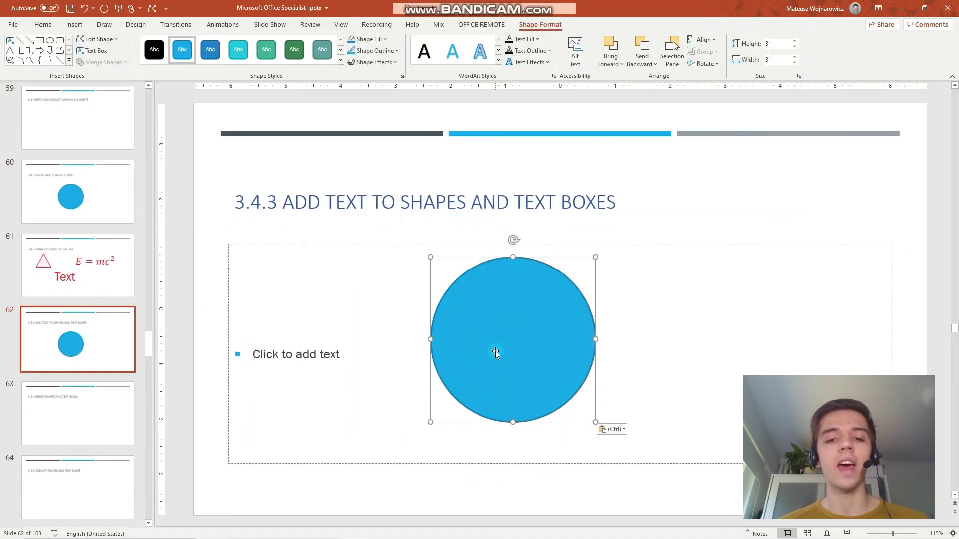
left_click(508, 325)
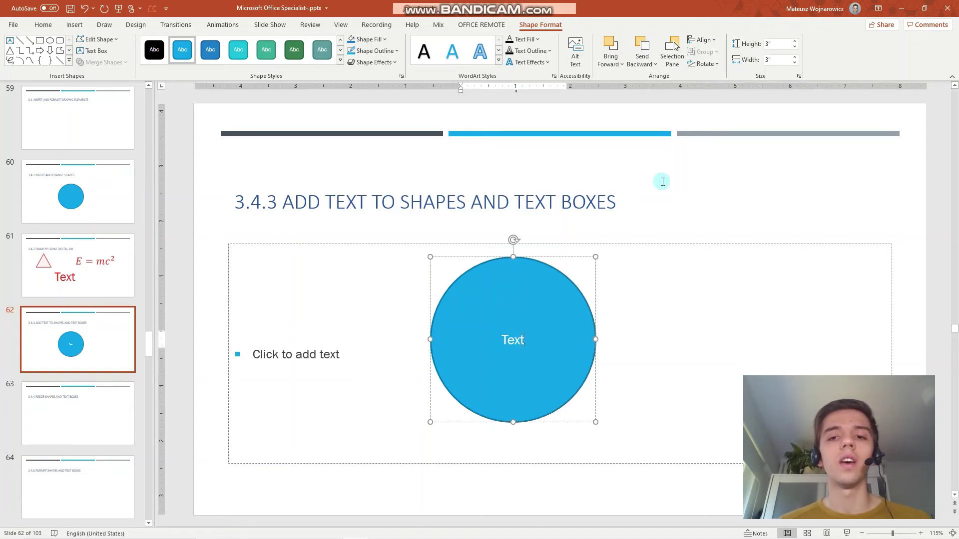
left_click(656, 200)
Draw a text box to the right of the circle on slide 62 and type 'Text' in it.
left_click(573, 229)
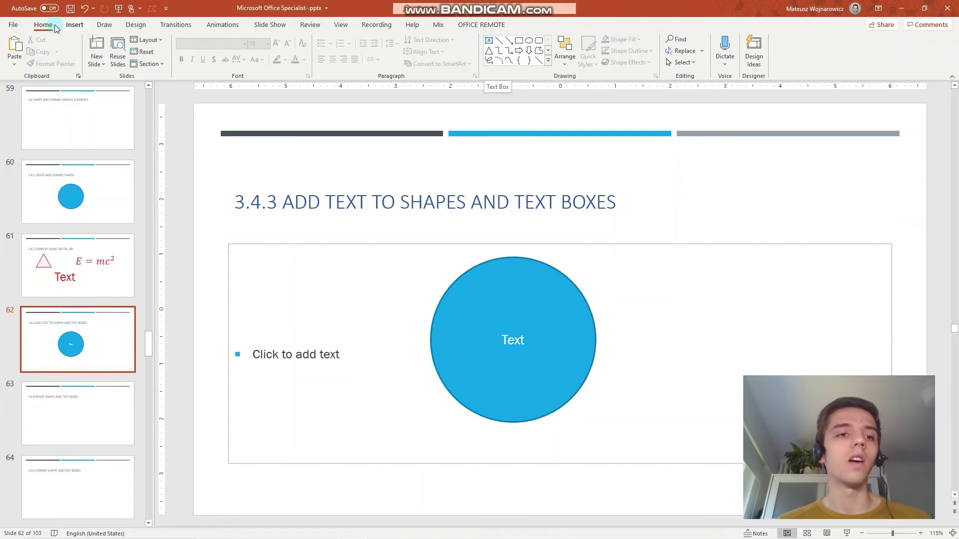
left_click(74, 25)
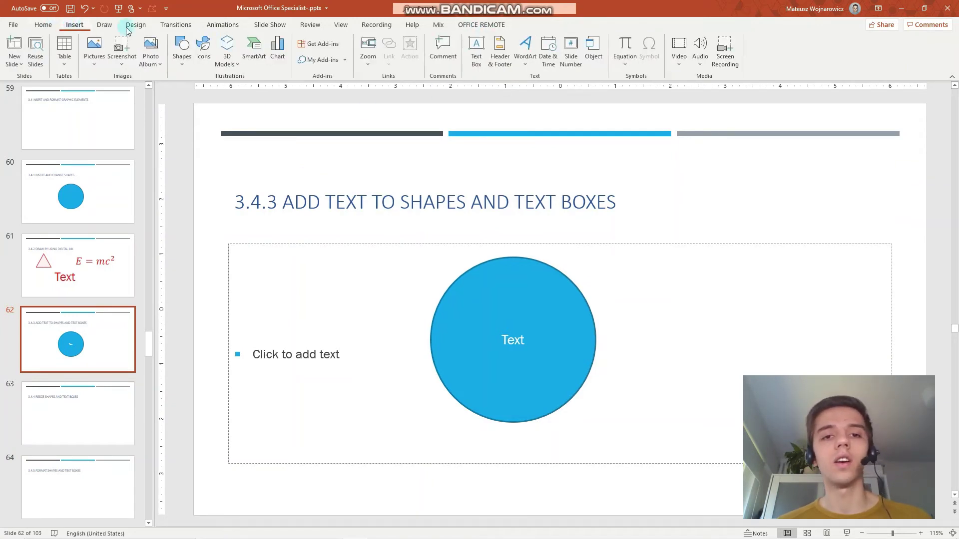
left_click(475, 50)
left_click_drag(608, 257, 850, 333)
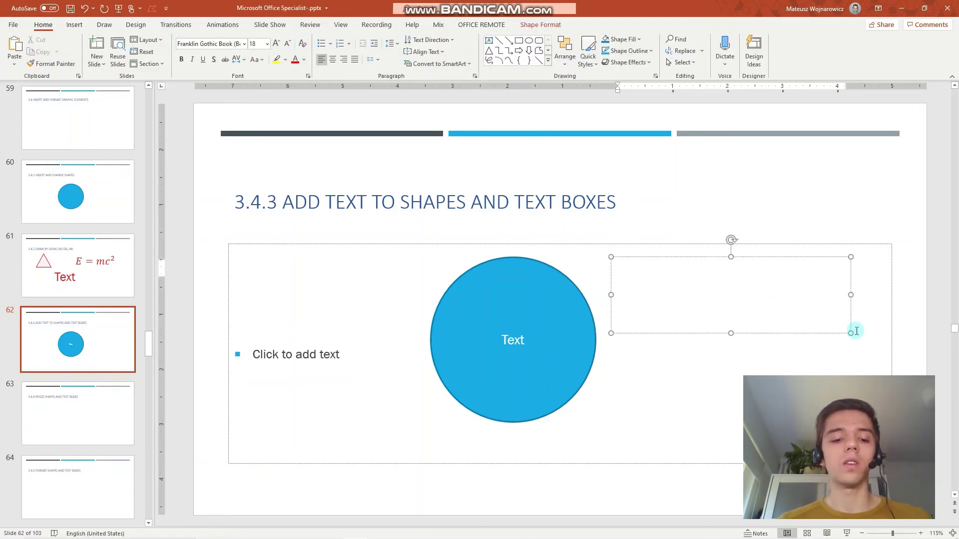
type("Text")
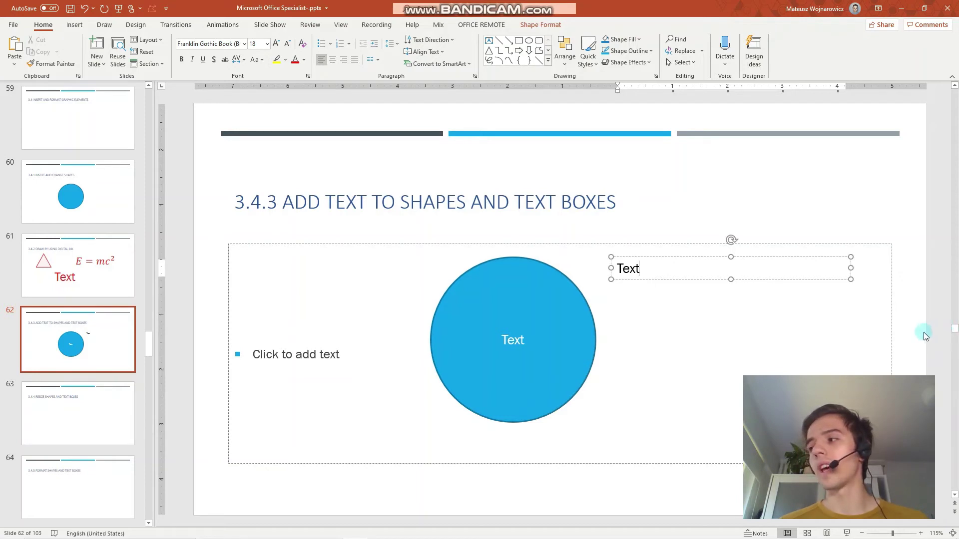
Nudge the blue circle up and left and shrink it to 2.14" by 2.14".
left_click(534, 320)
left_click_drag(566, 377, 550, 364)
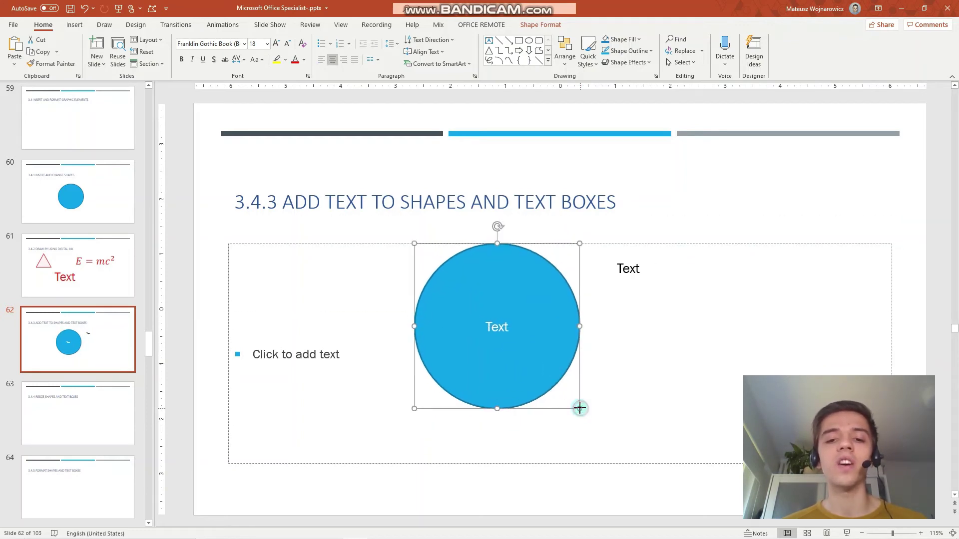
left_click_drag(579, 408, 502, 347)
key("ctrl+z")
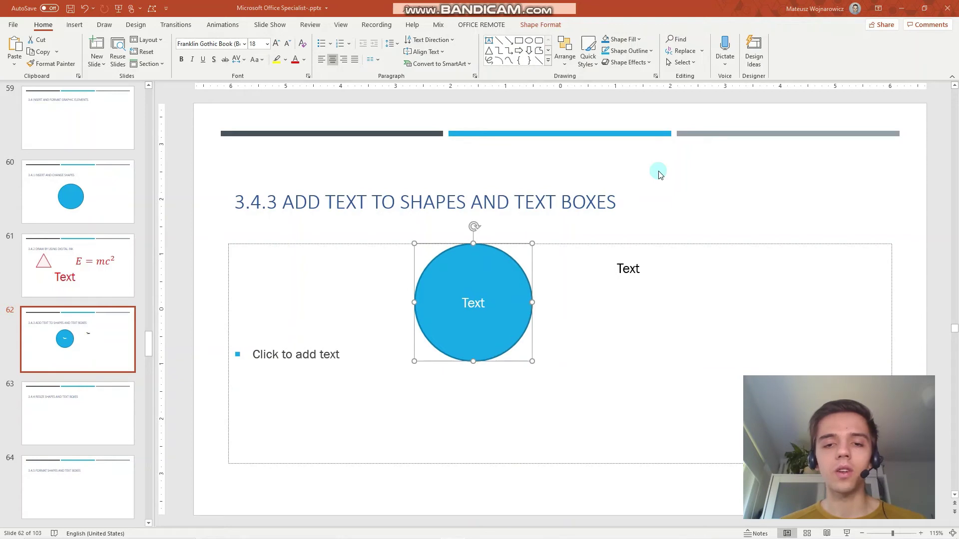
left_click(542, 24)
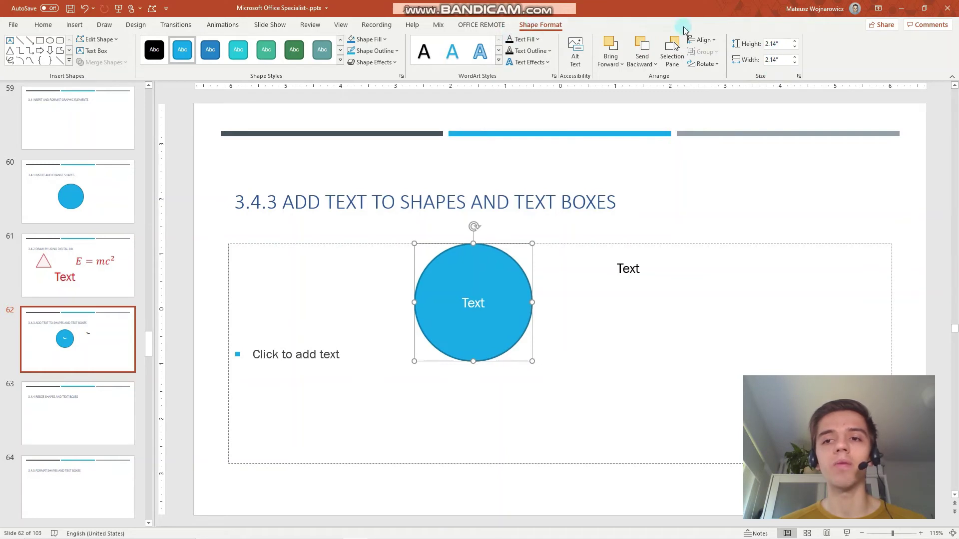
Set the circle's width to 3.78", making it a 3.78" × 2.14" ellipse.
left_click(773, 44)
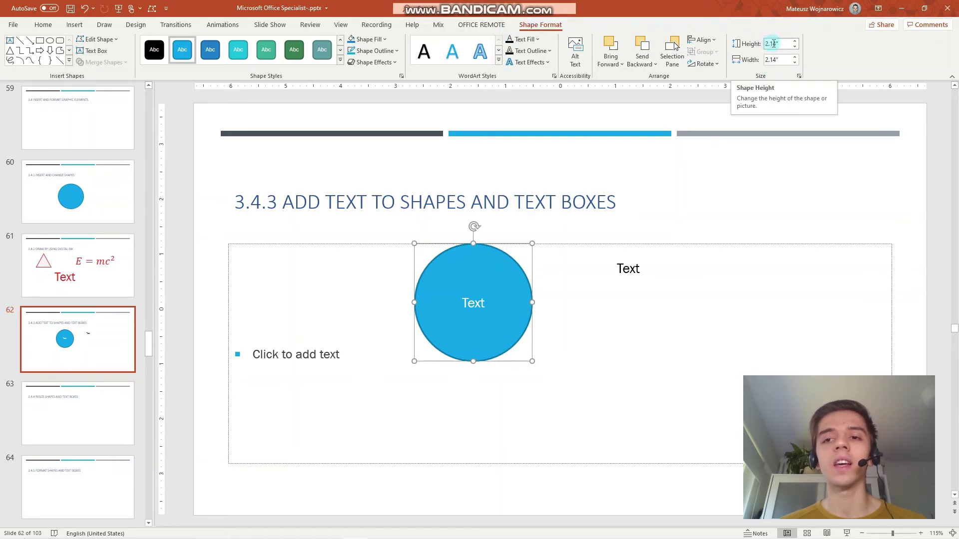
left_click(775, 60)
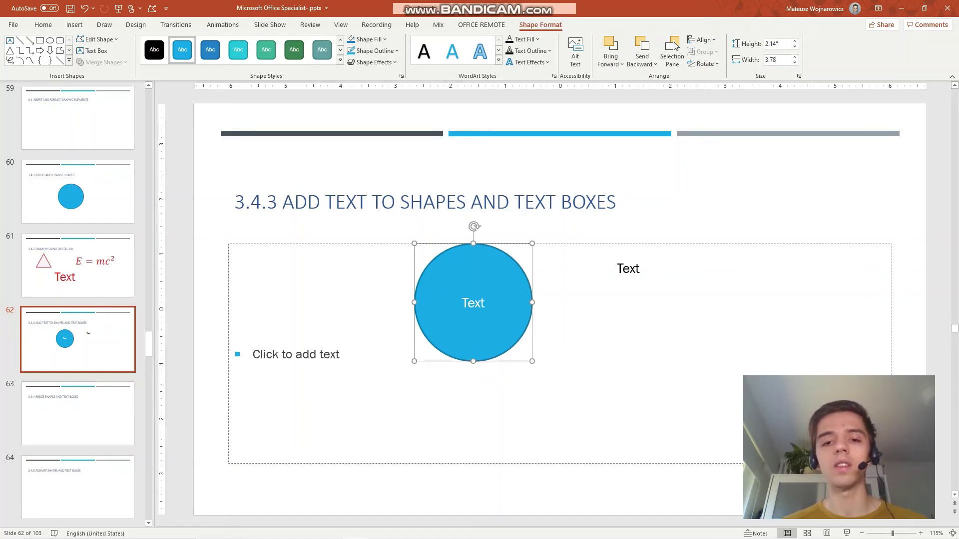
key("Return")
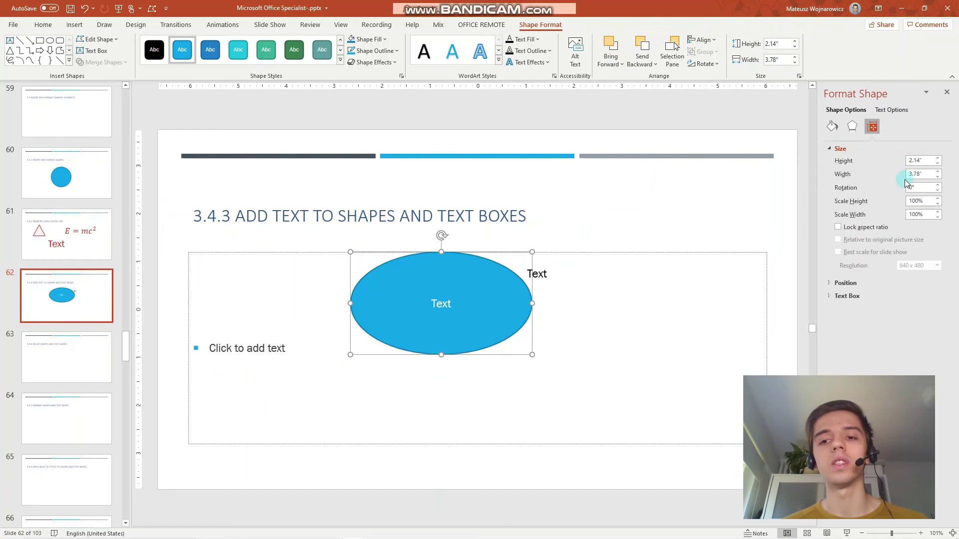
left_click(659, 223)
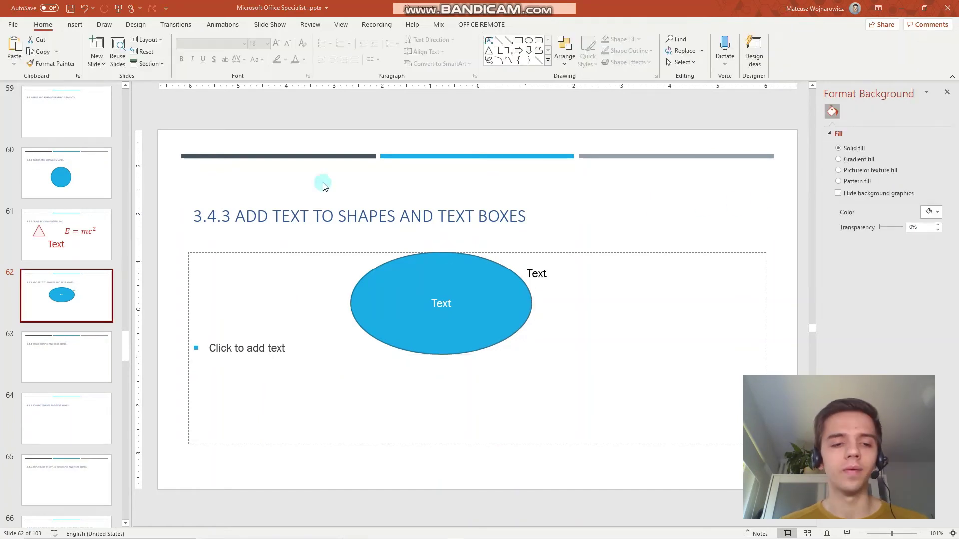
On slide 64, draw a rounded rectangle about 3.27" wide and 1.76" high.
left_click(86, 361)
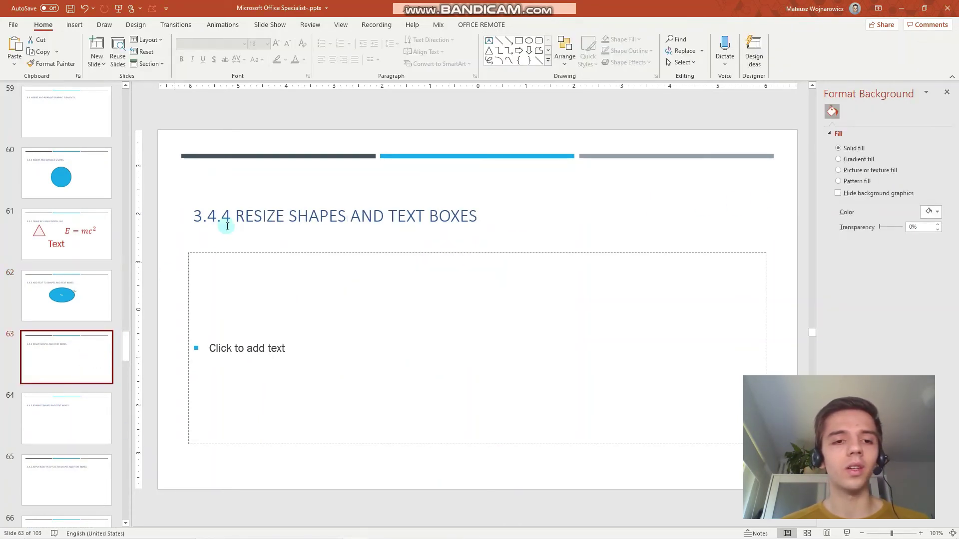
left_click(70, 412)
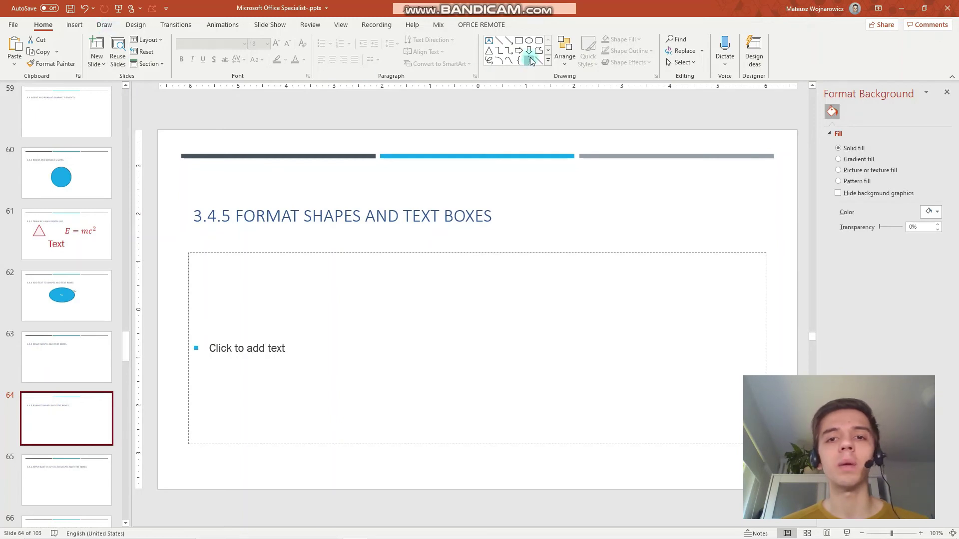
left_click(538, 44)
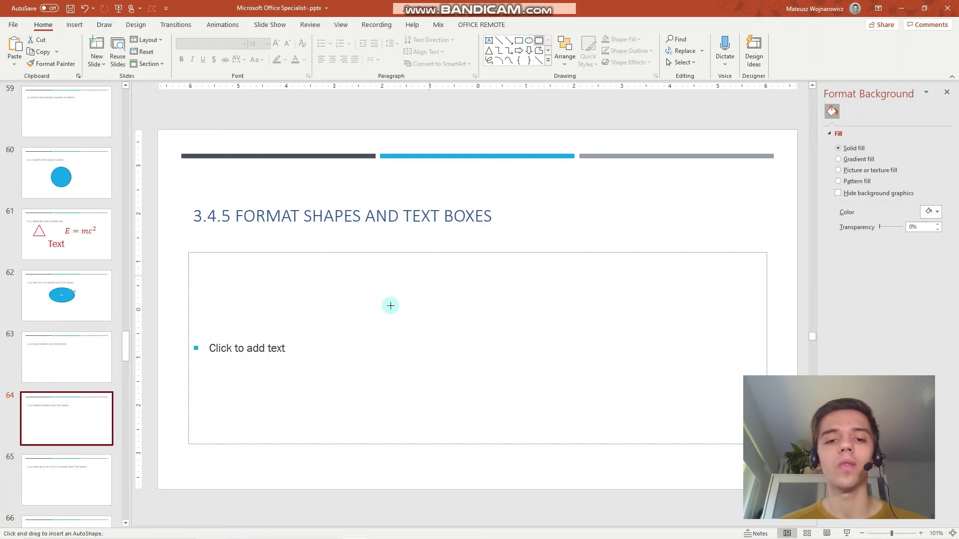
left_click_drag(368, 288, 526, 373)
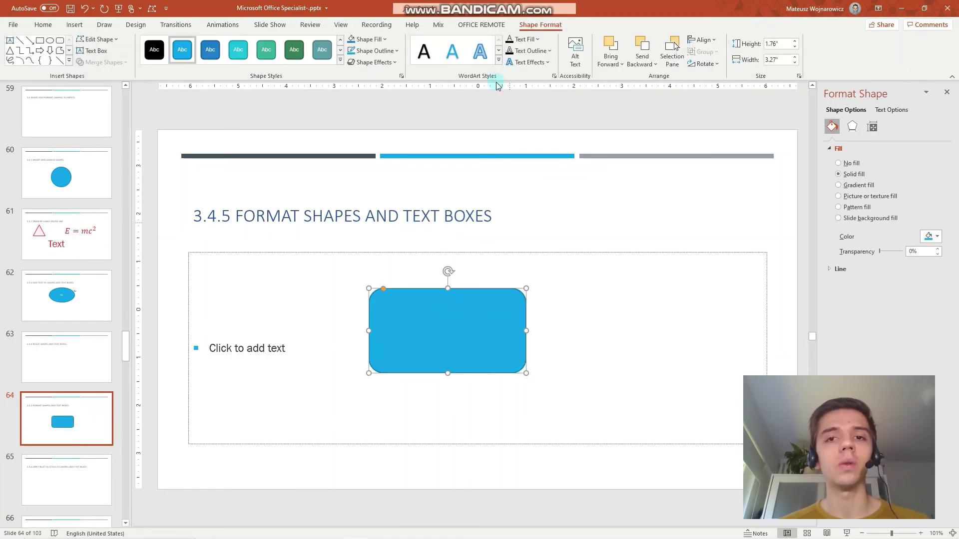
Fill the rounded rectangle light blue and give it a green outline.
left_click(383, 39)
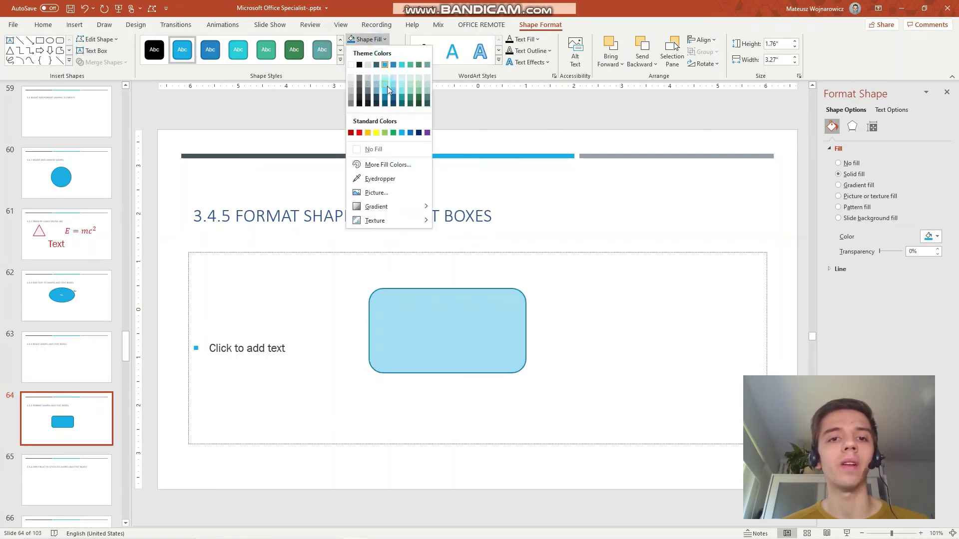
left_click(388, 86)
left_click(372, 52)
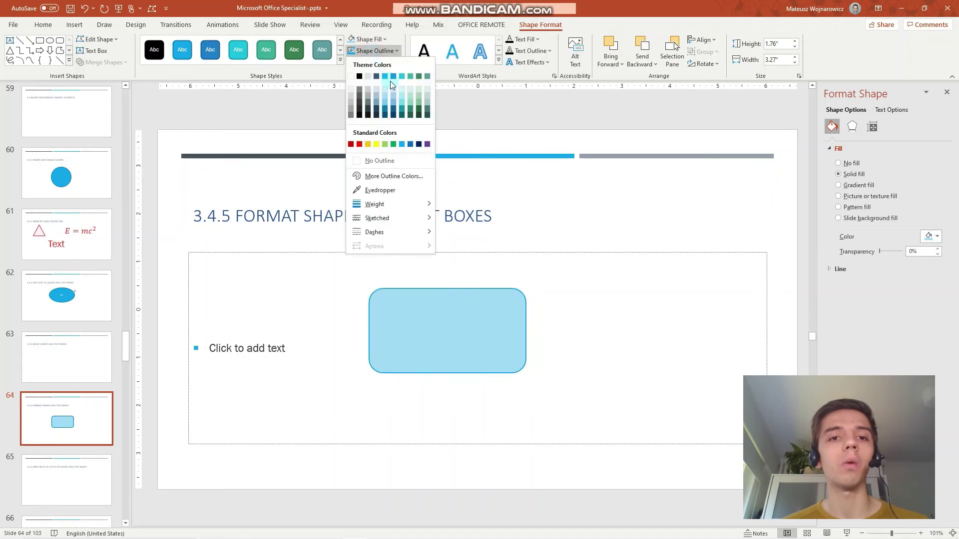
left_click(419, 76)
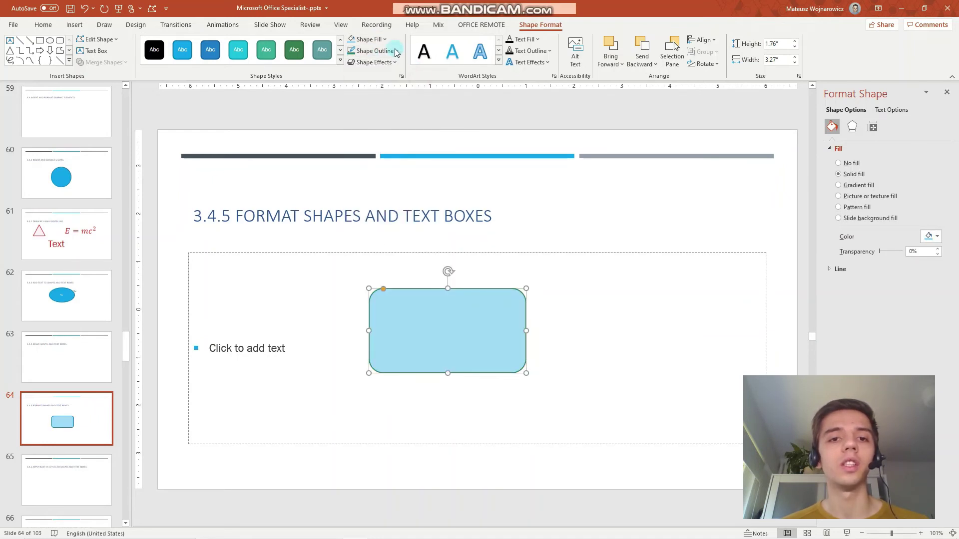
Make the rectangle's green outline 4½ pt thick and dashed.
left_click(375, 50)
mouse_move(424, 204)
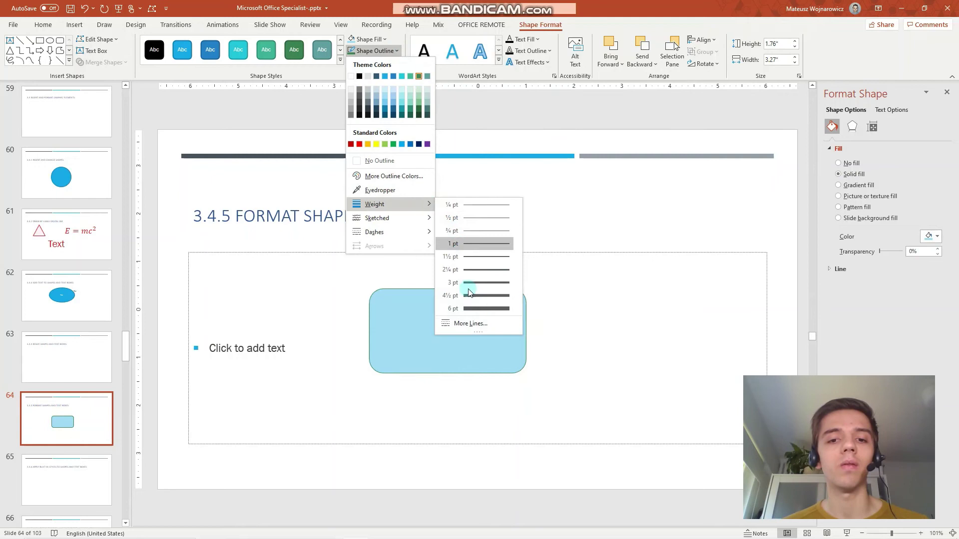
left_click(473, 302)
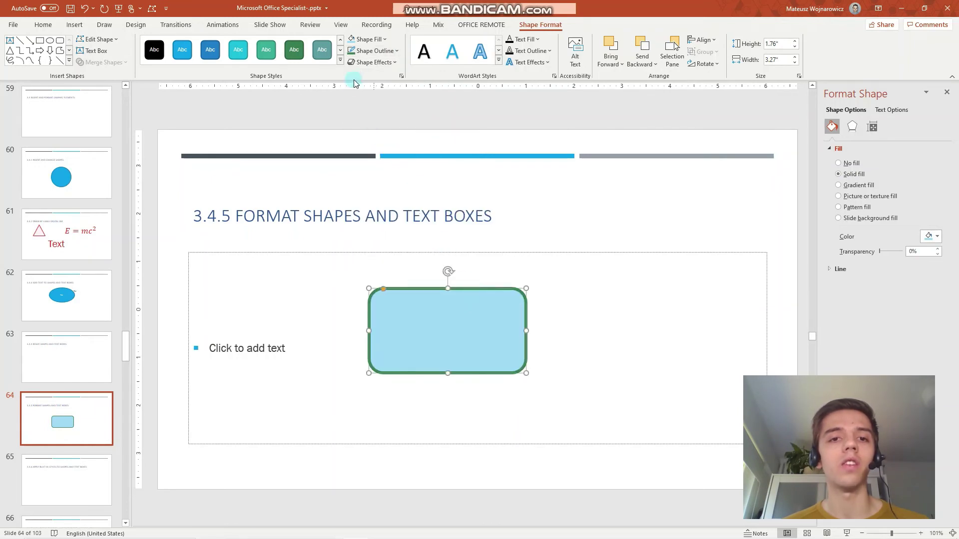
left_click(375, 51)
mouse_move(417, 232)
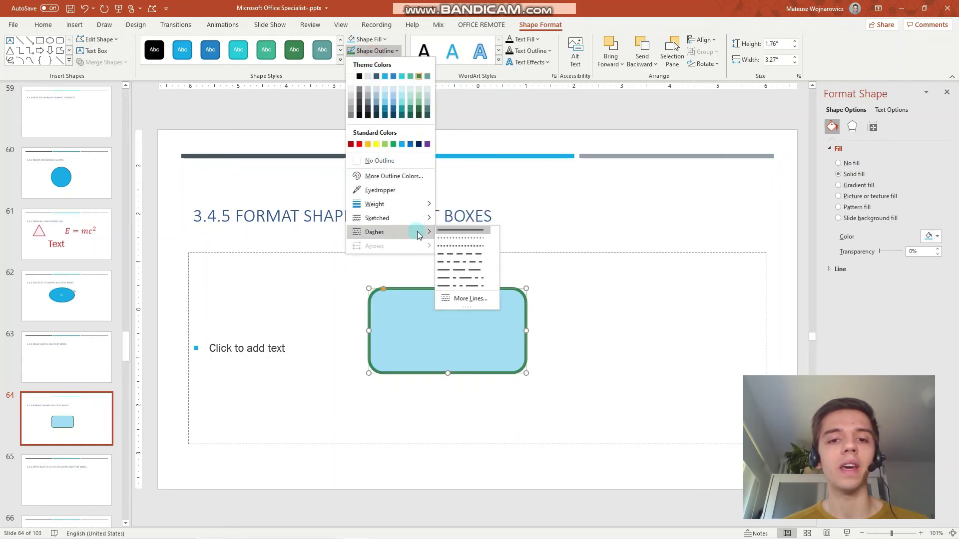
left_click(451, 248)
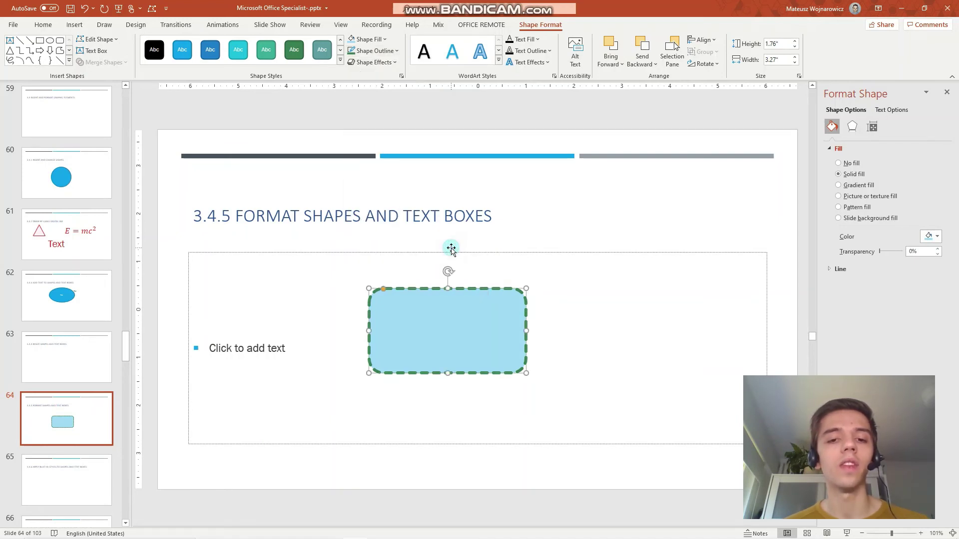
Apply the semitransparent green preset style, then browse Shape Effects without applying any.
left_click(340, 61)
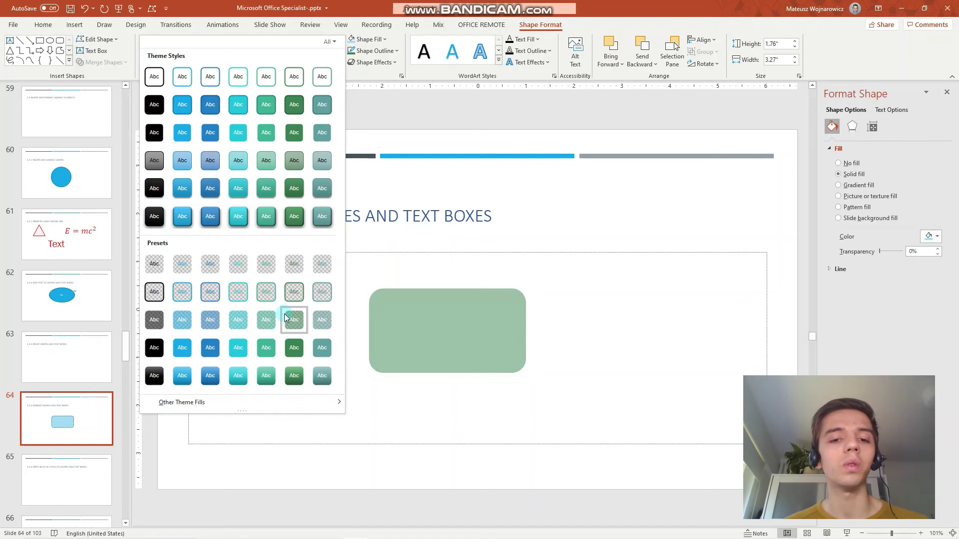
left_click(270, 317)
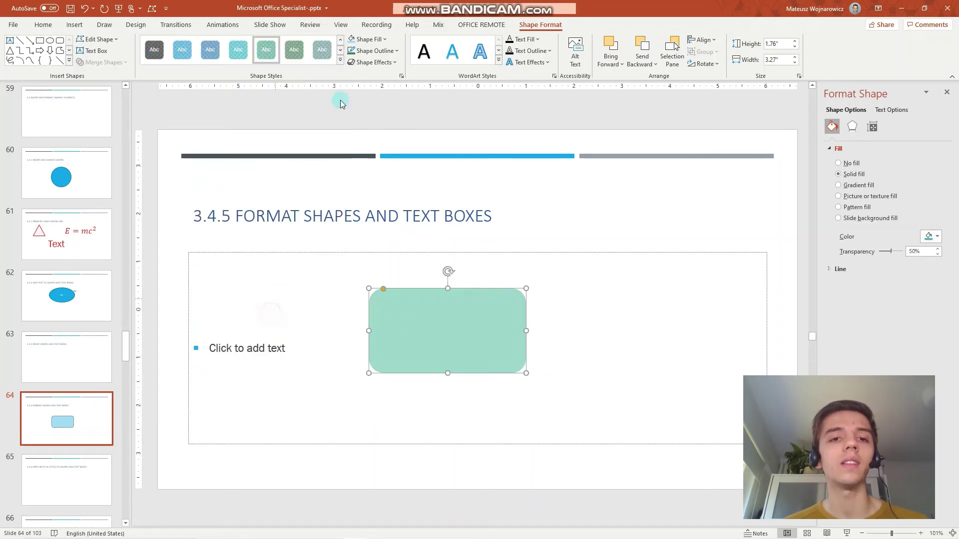
left_click(379, 66)
mouse_move(390, 90)
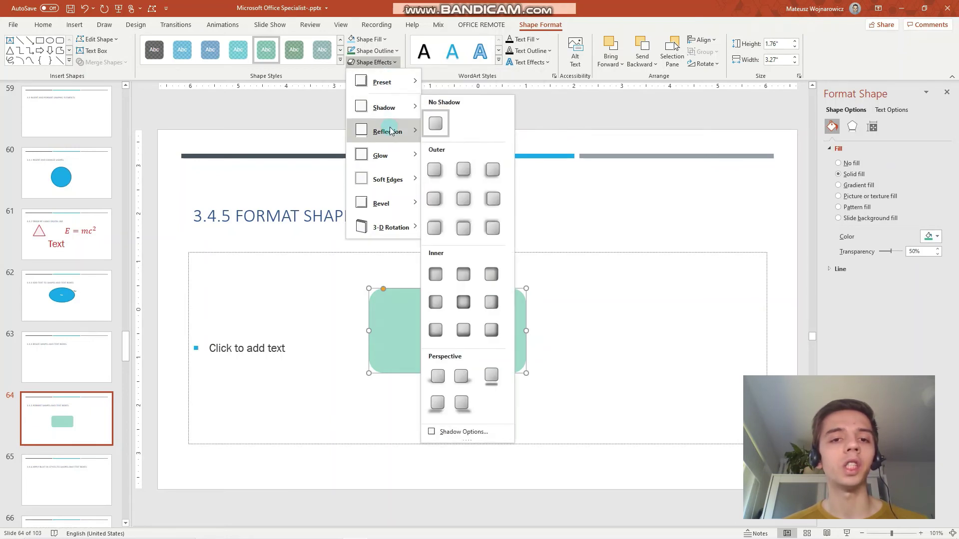
mouse_move(390, 132)
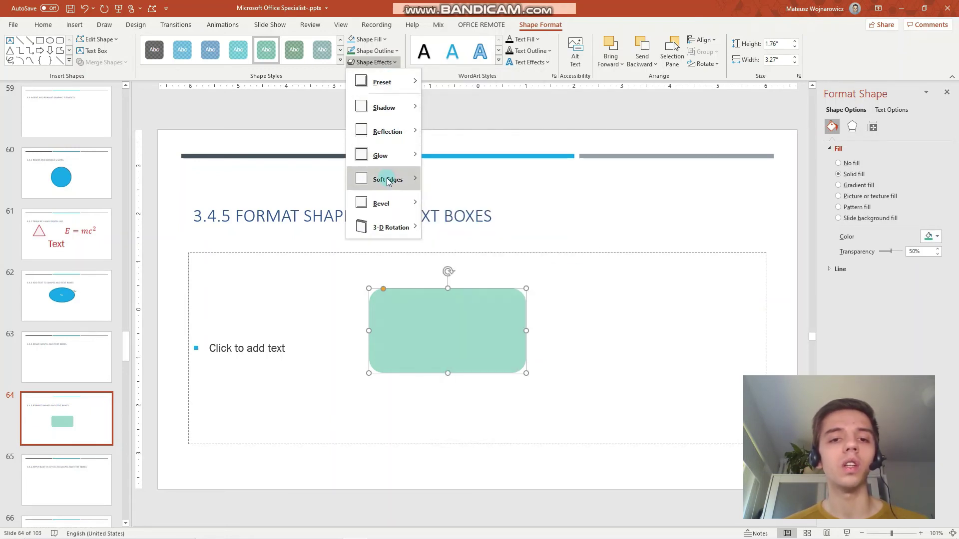
mouse_move(389, 181)
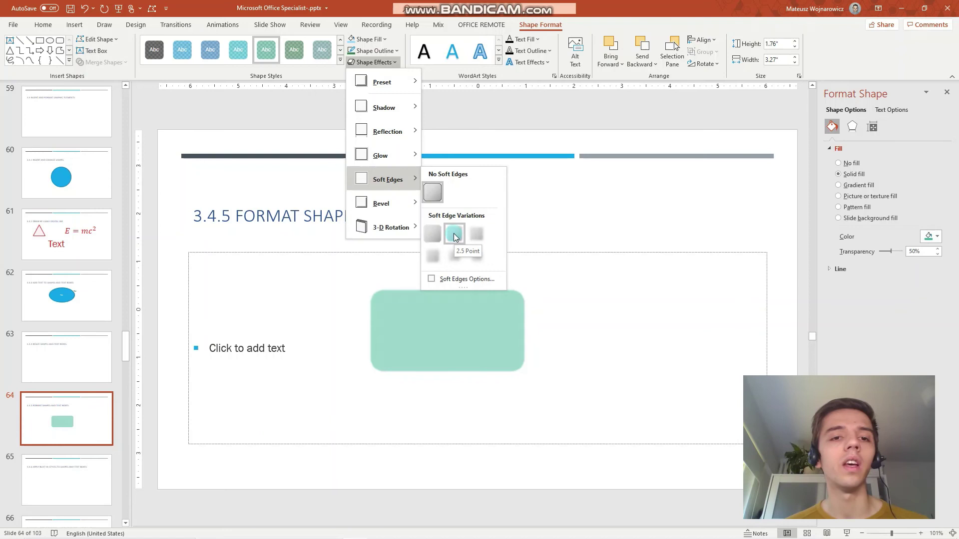
Move through the slide thumbnails to slide 66, '3.4.7 Add Alt Text to Graphic Elements for Accessibility'.
left_click(377, 65)
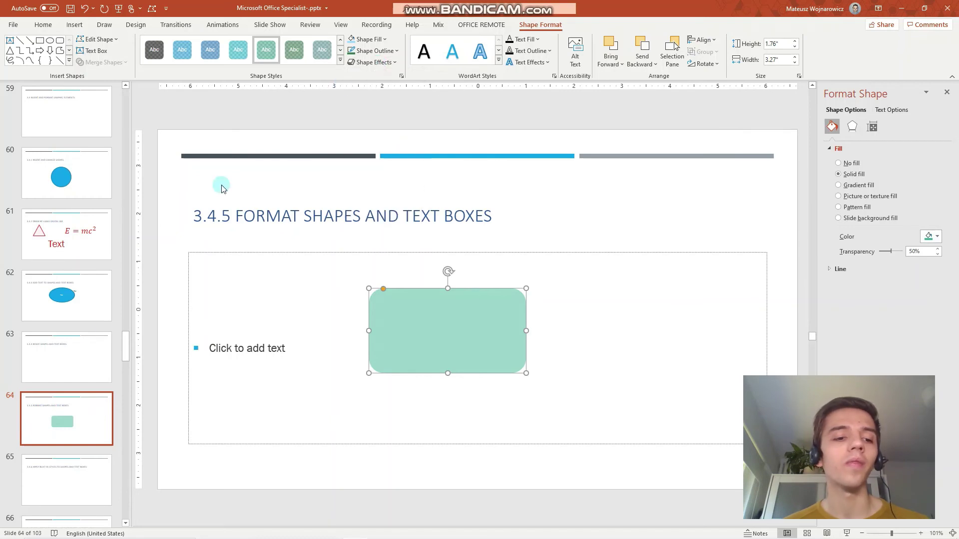
left_click(31, 483)
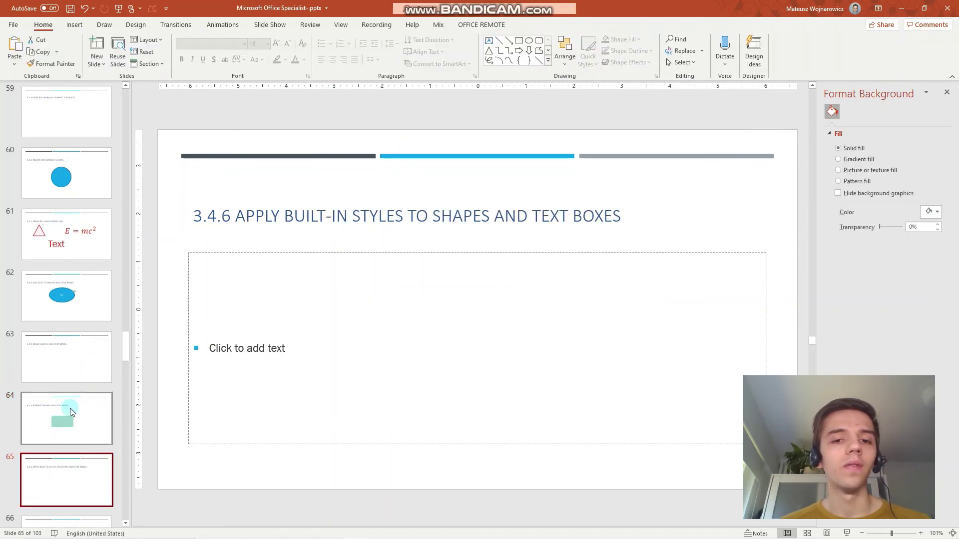
scroll(70, 408, "down", 1)
scroll(71, 410, "down", 1)
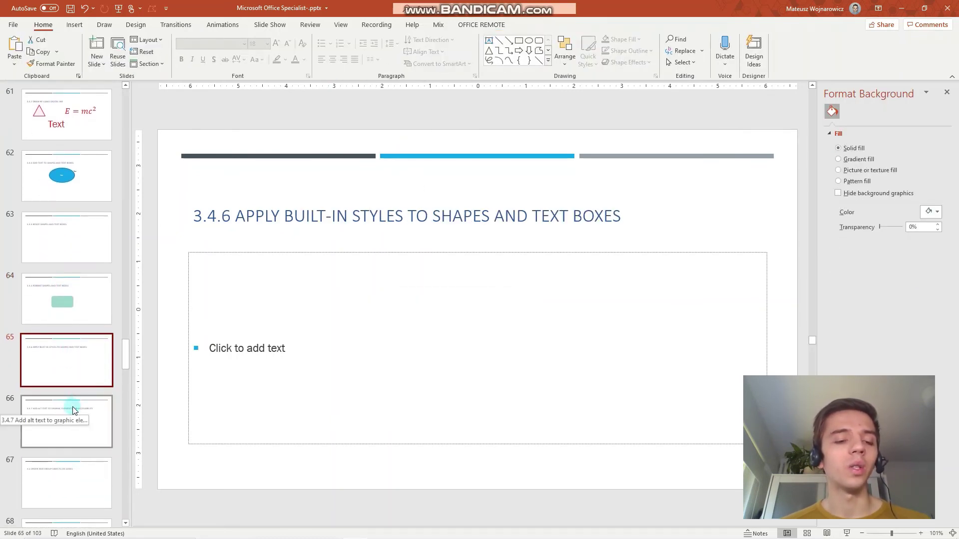
left_click(73, 407)
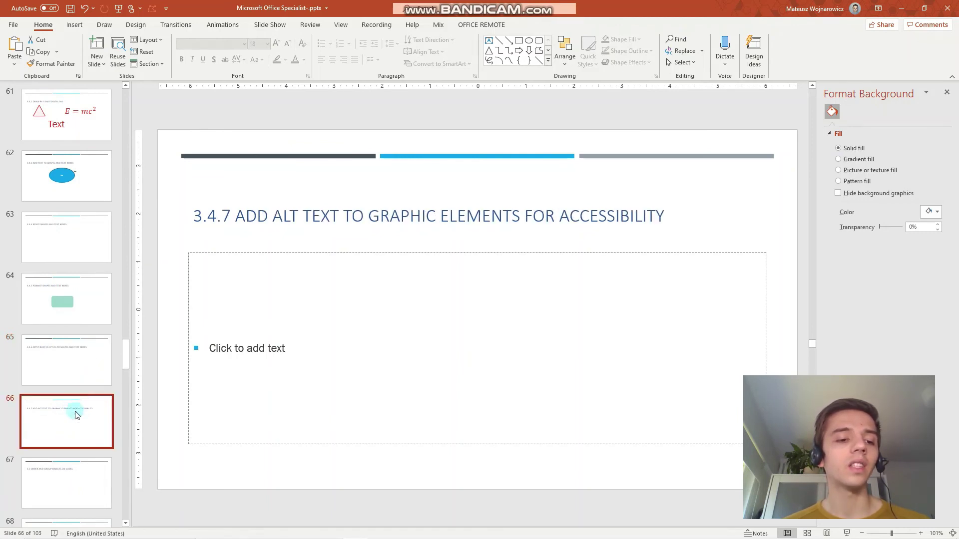
left_click(70, 465)
left_click(83, 416)
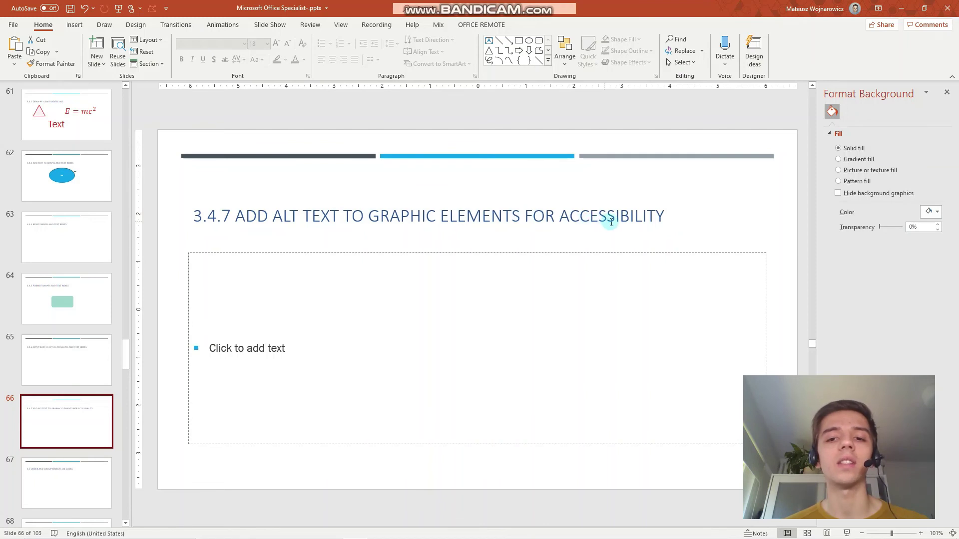
left_click(584, 236)
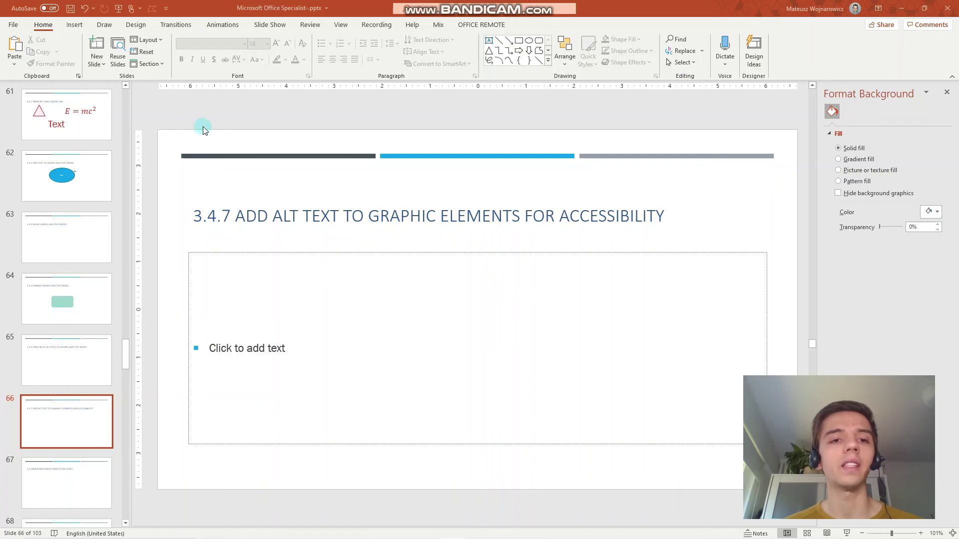
Back on slide 64, open the Alt Text settings for the green rounded rectangle.
left_click(73, 299)
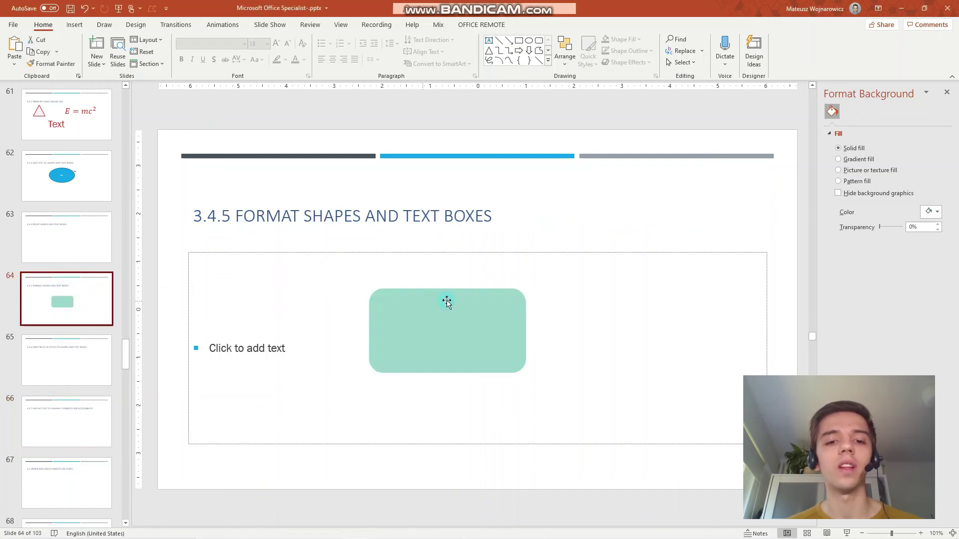
left_click(466, 322)
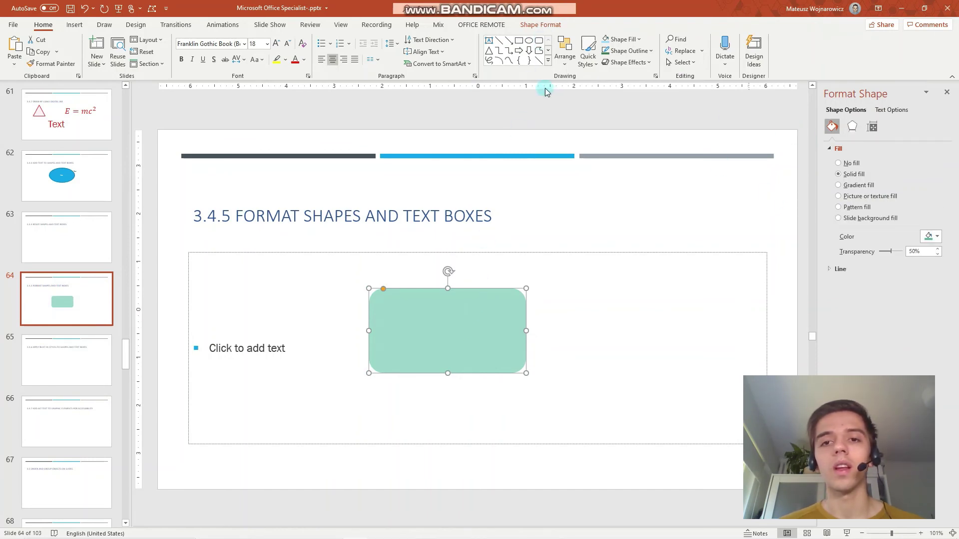
left_click(549, 25)
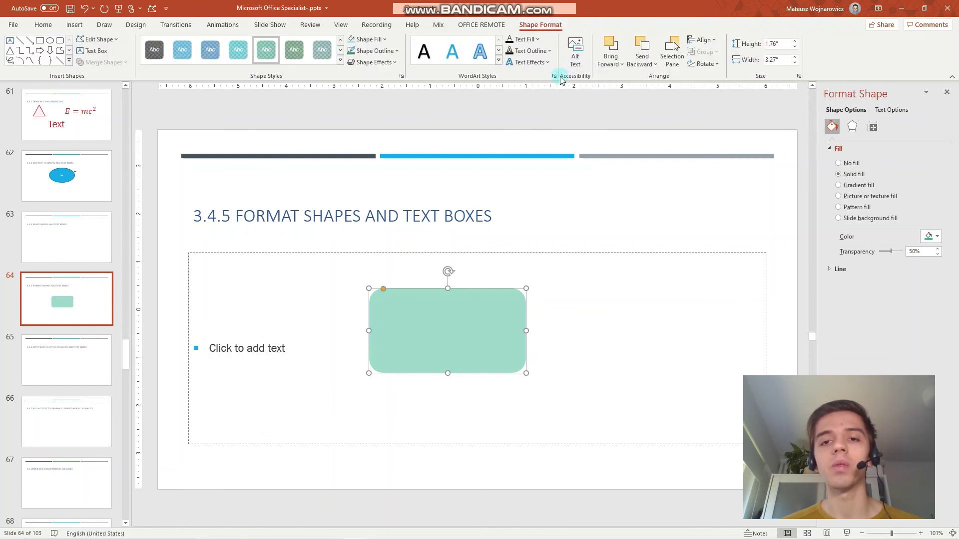
left_click(575, 53)
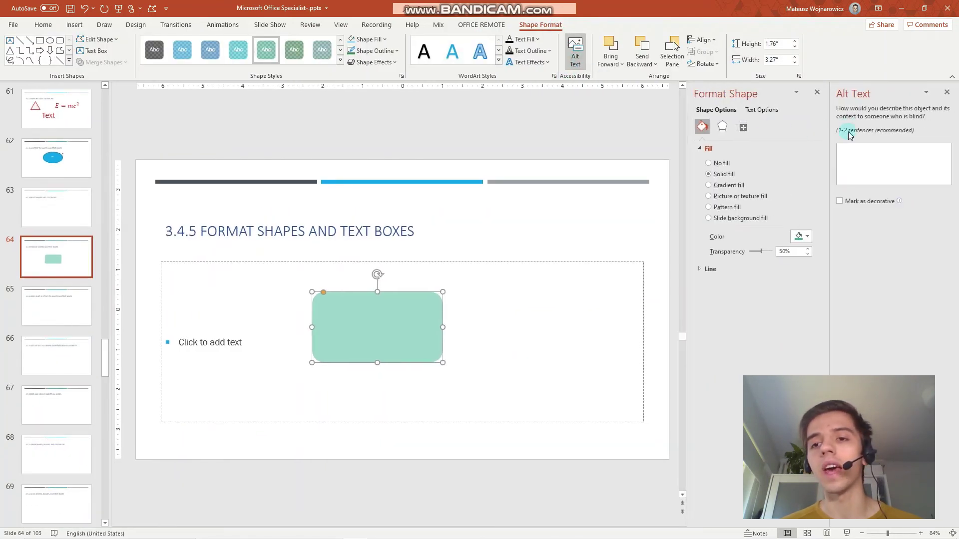
left_click(817, 92)
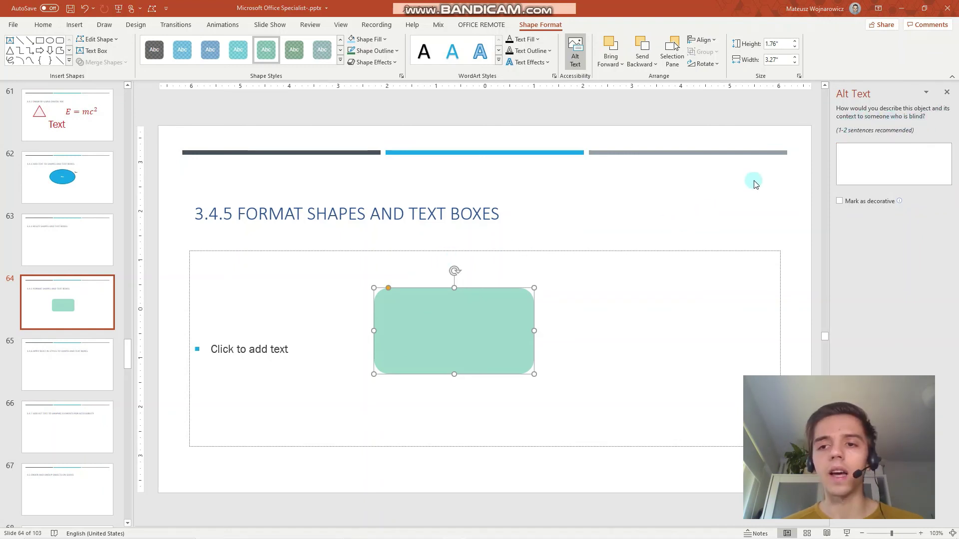
Enter the alt text 'Green rectangle with rounded corners', then reopen the pane to verify it.
left_click(862, 157)
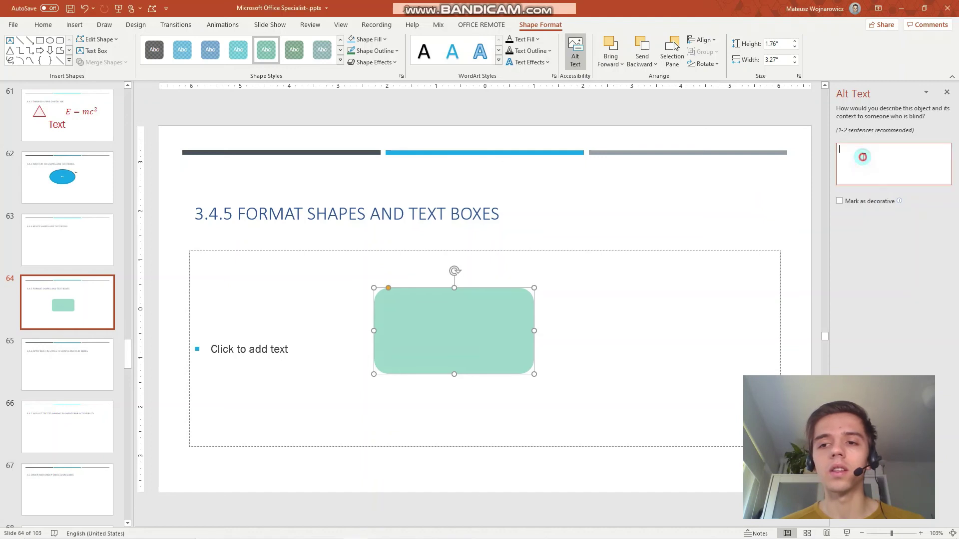
type("Gr")
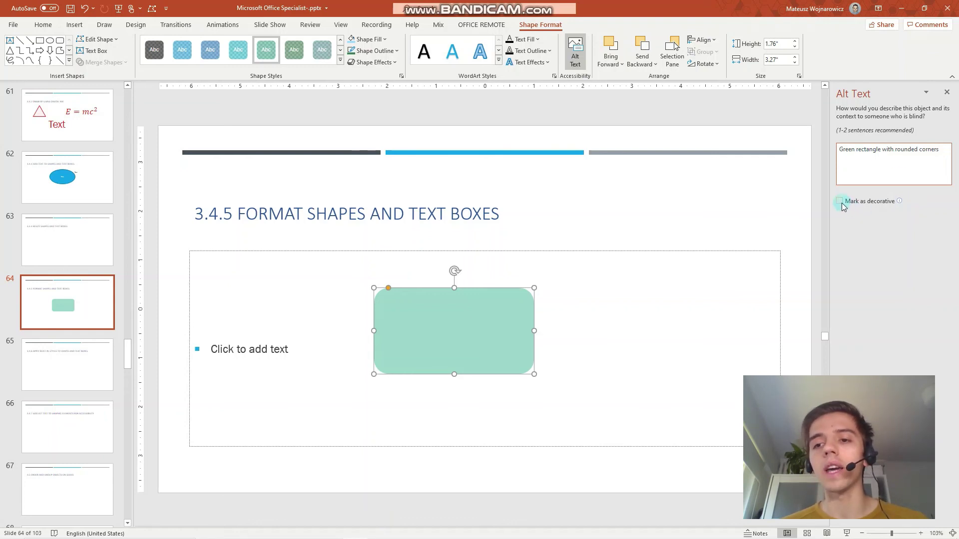
left_click(946, 92)
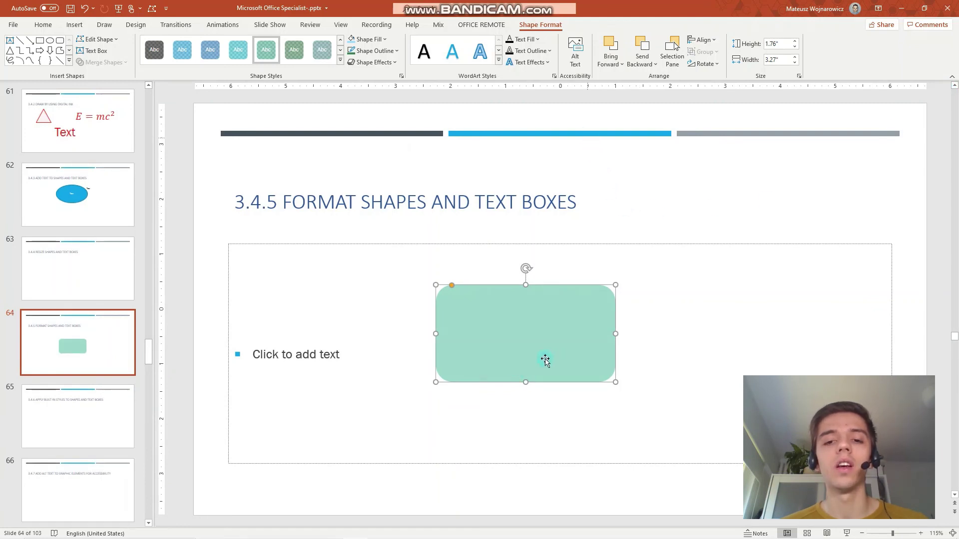
left_click(573, 58)
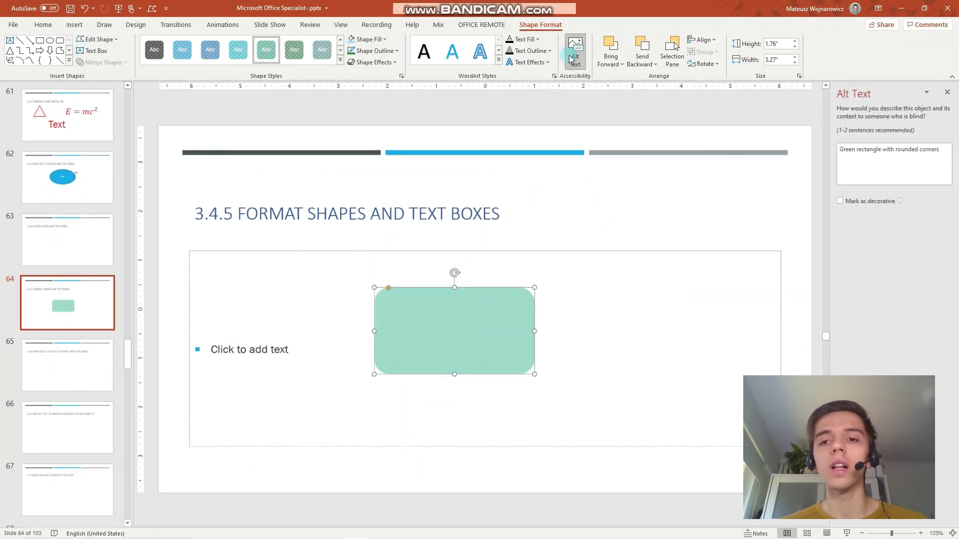
left_click(946, 91)
right_click(544, 320)
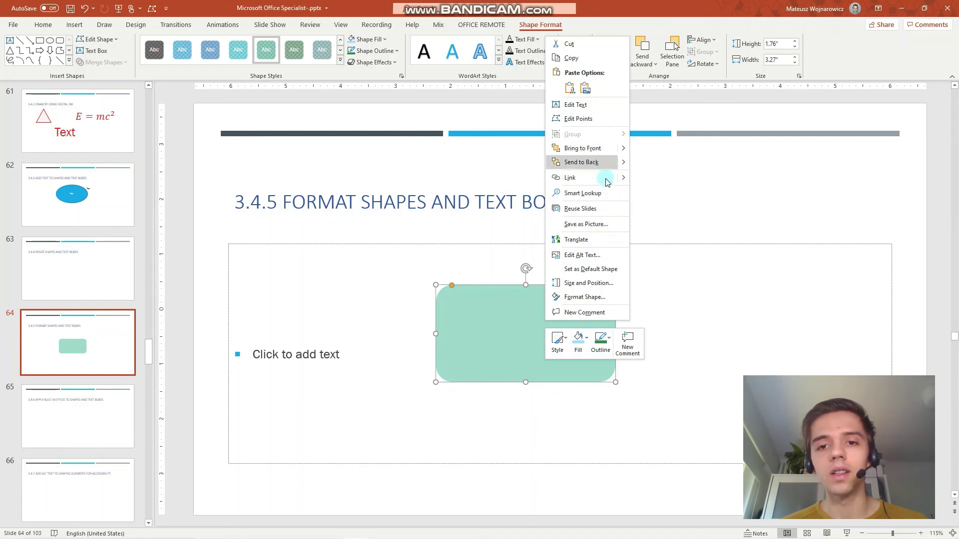
left_click(604, 254)
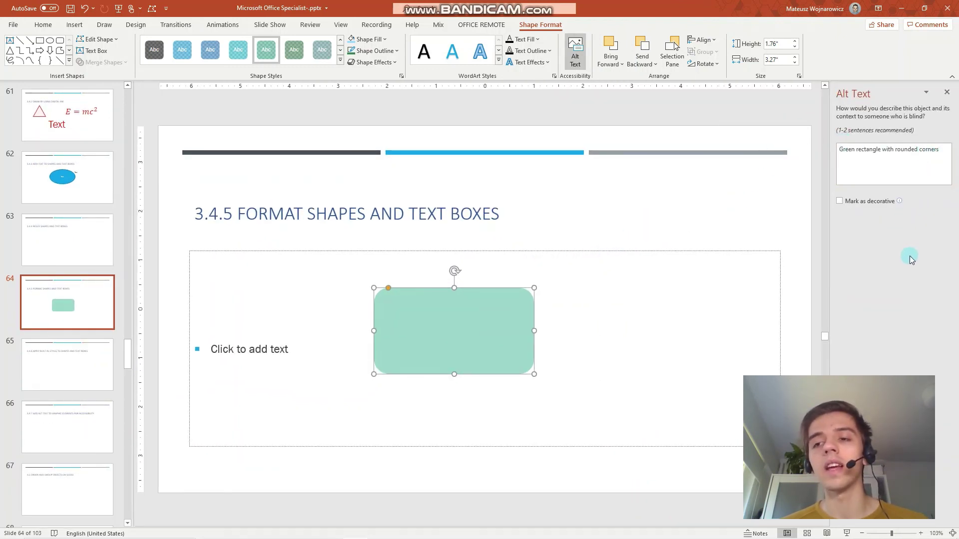
left_click(946, 94)
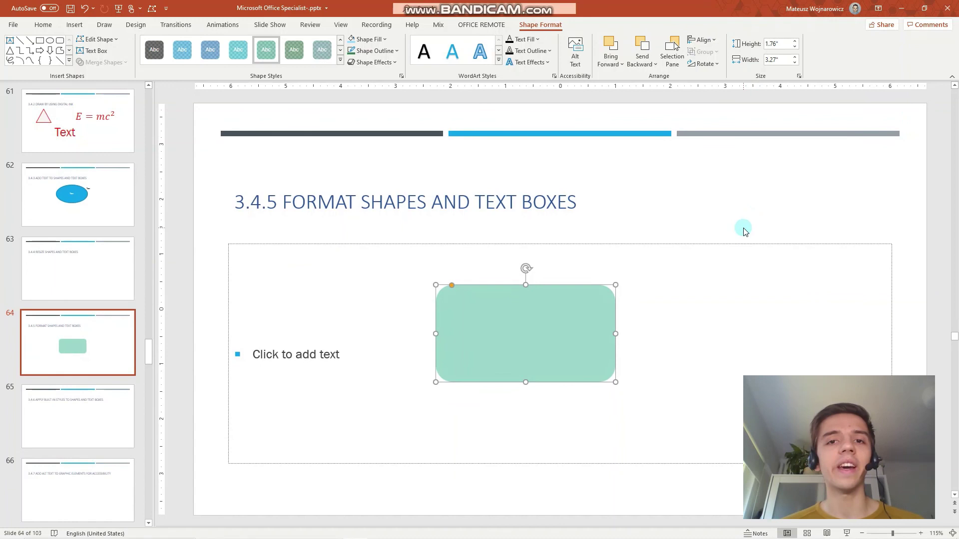